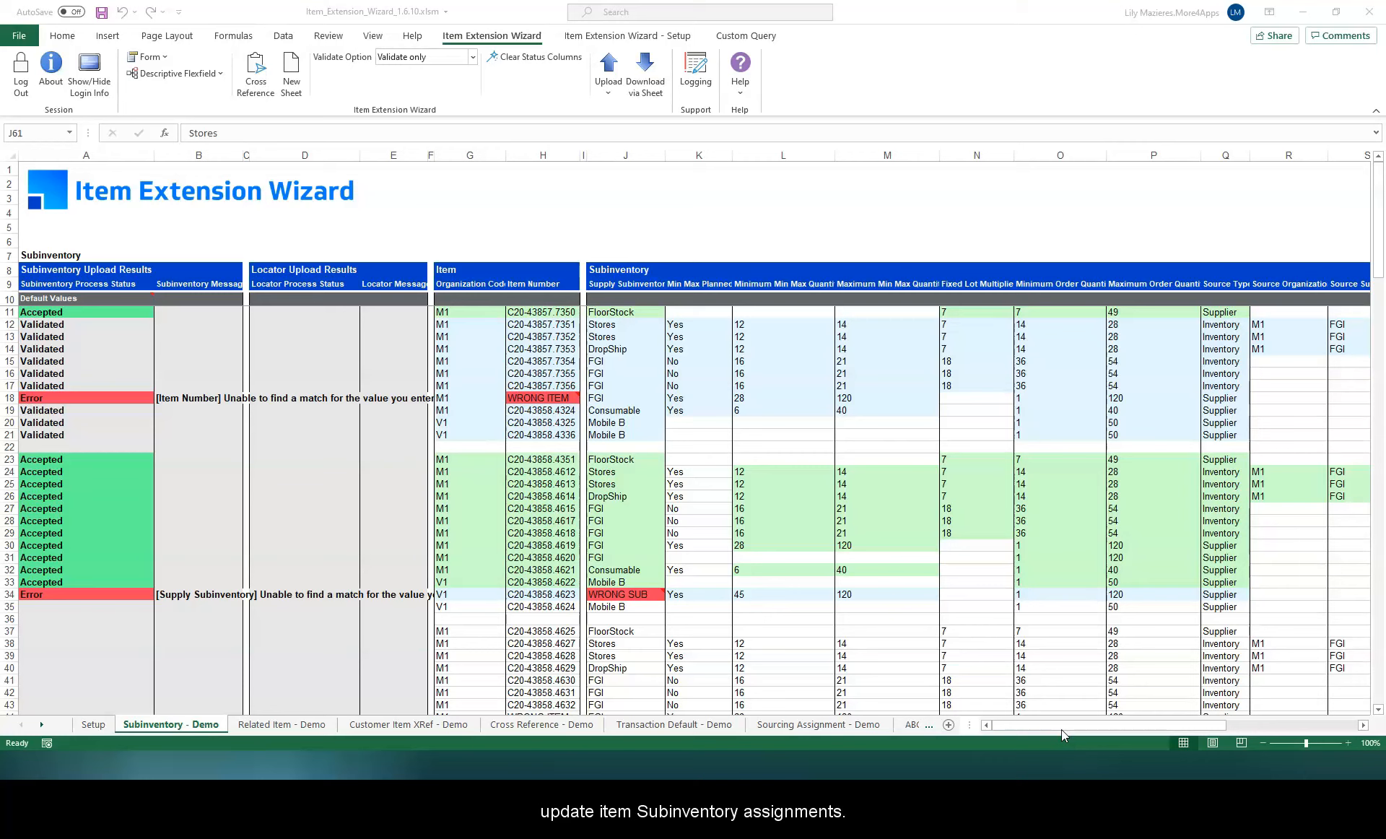
Step: Switch the Item Extension Wizard template mode to Subinventory
click(1030, 731)
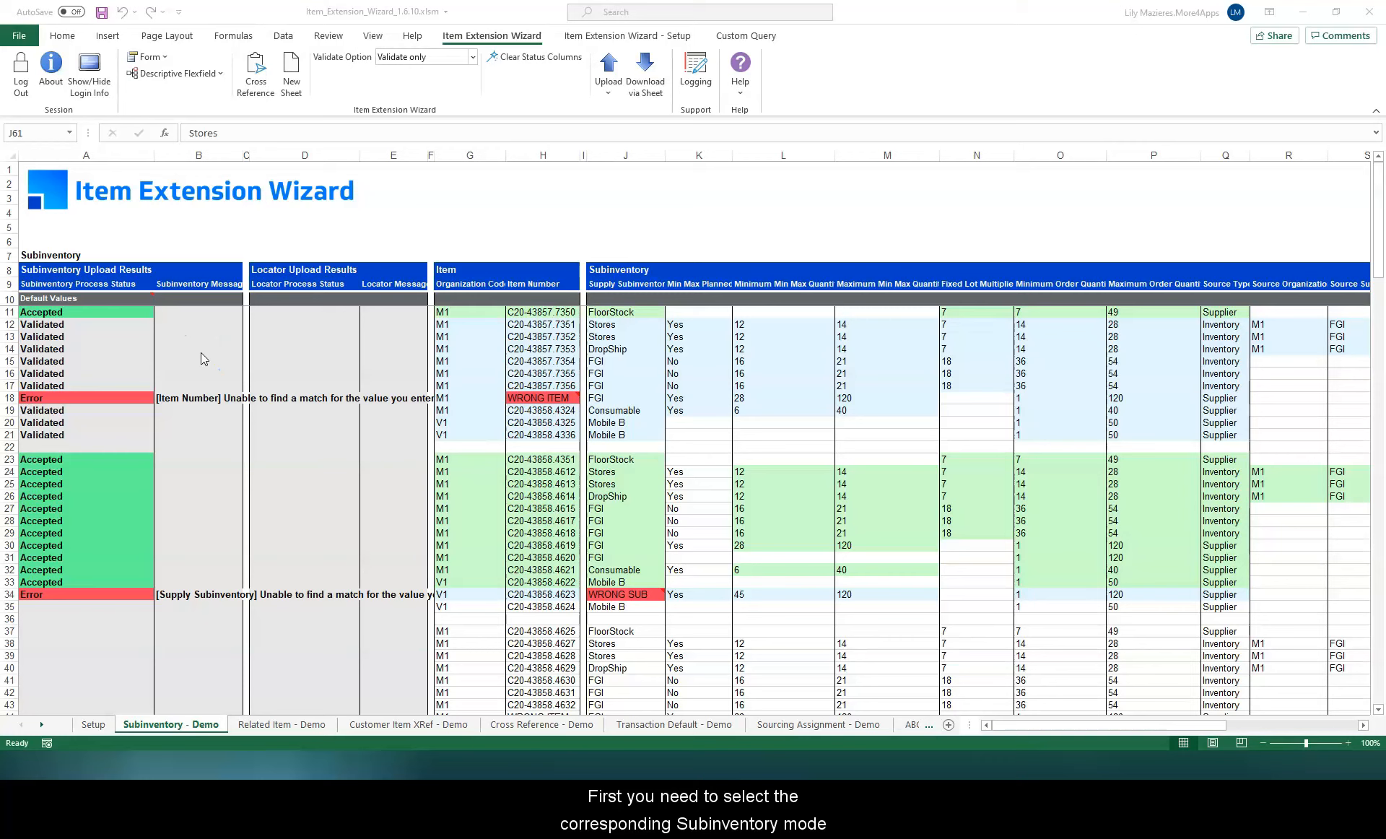
click(257, 84)
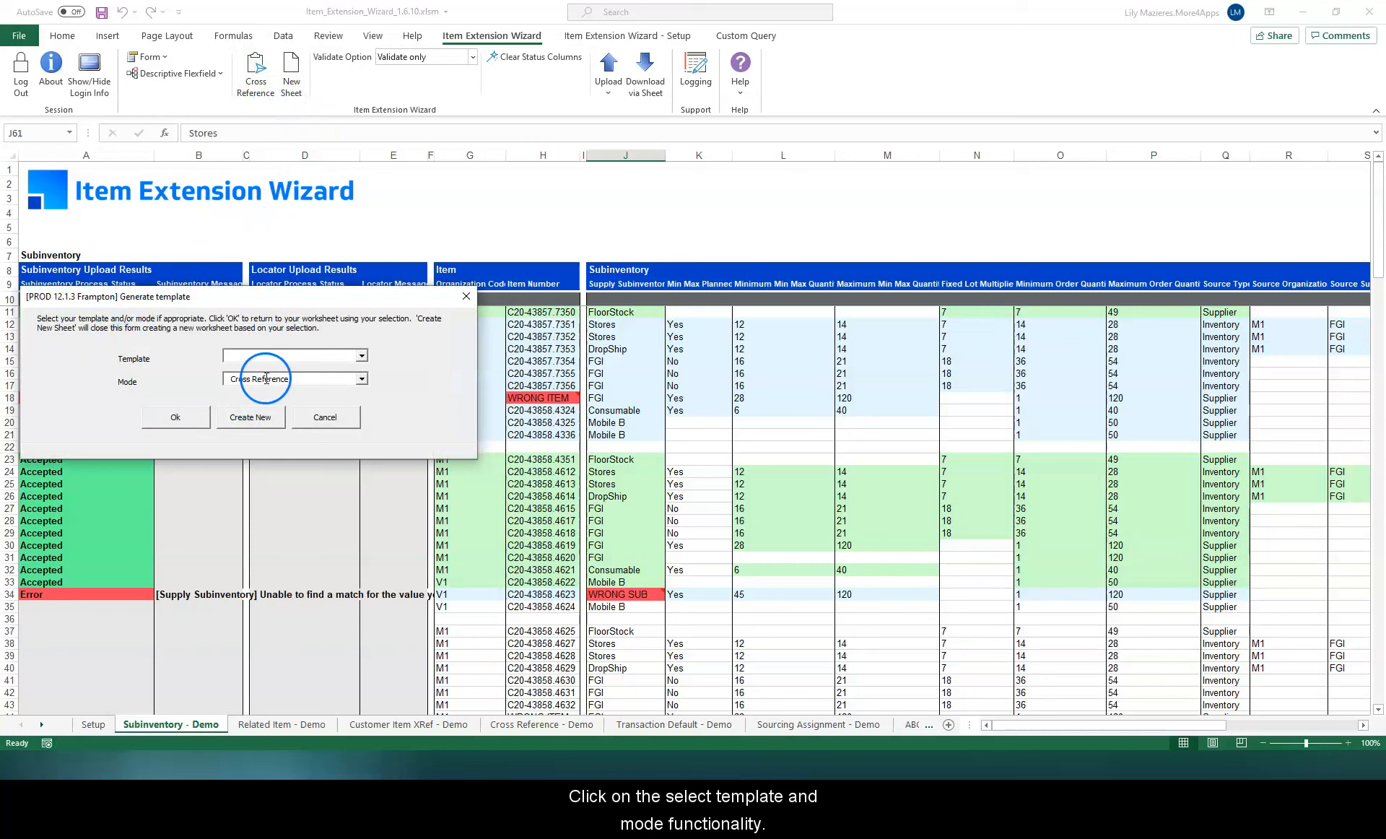
click(361, 379)
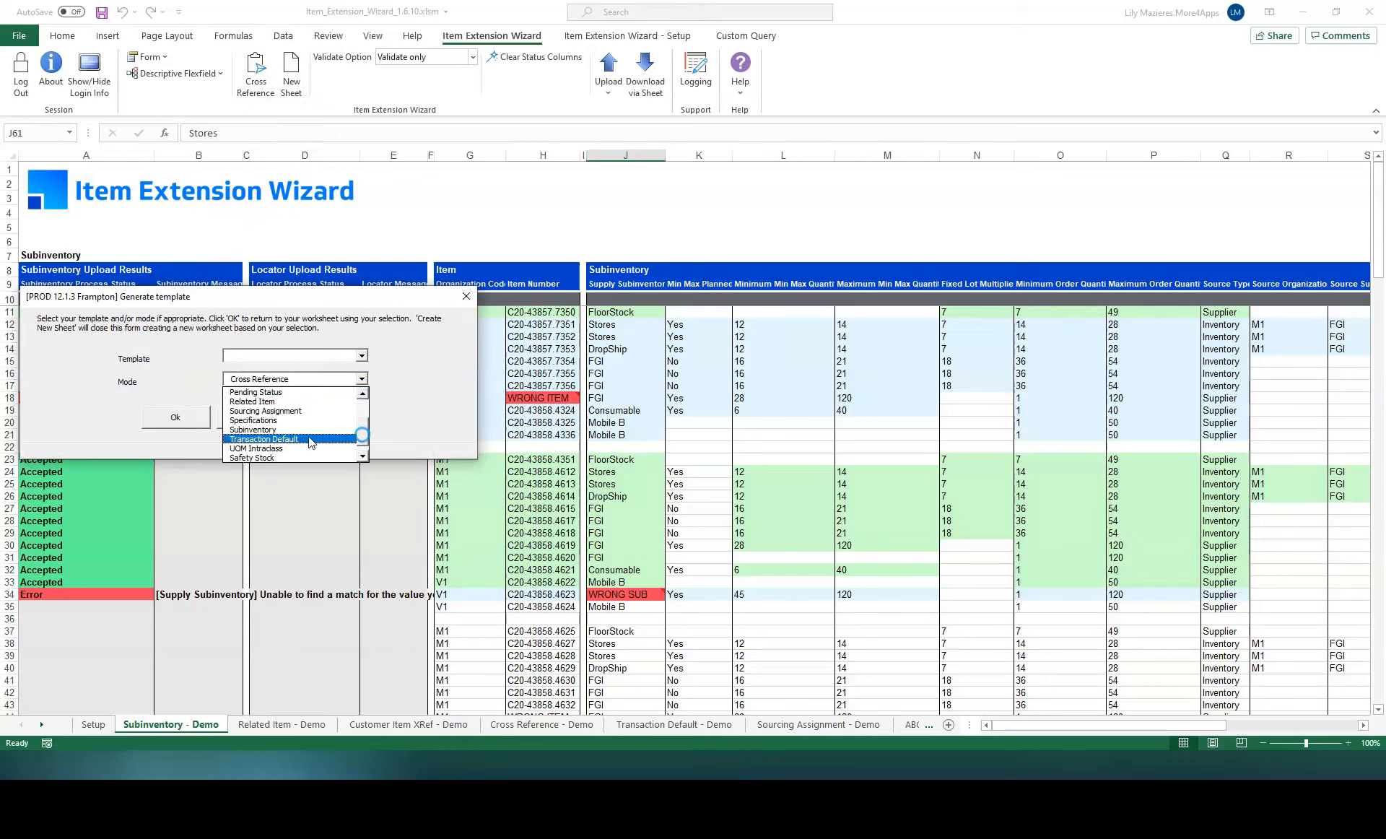
click(274, 430)
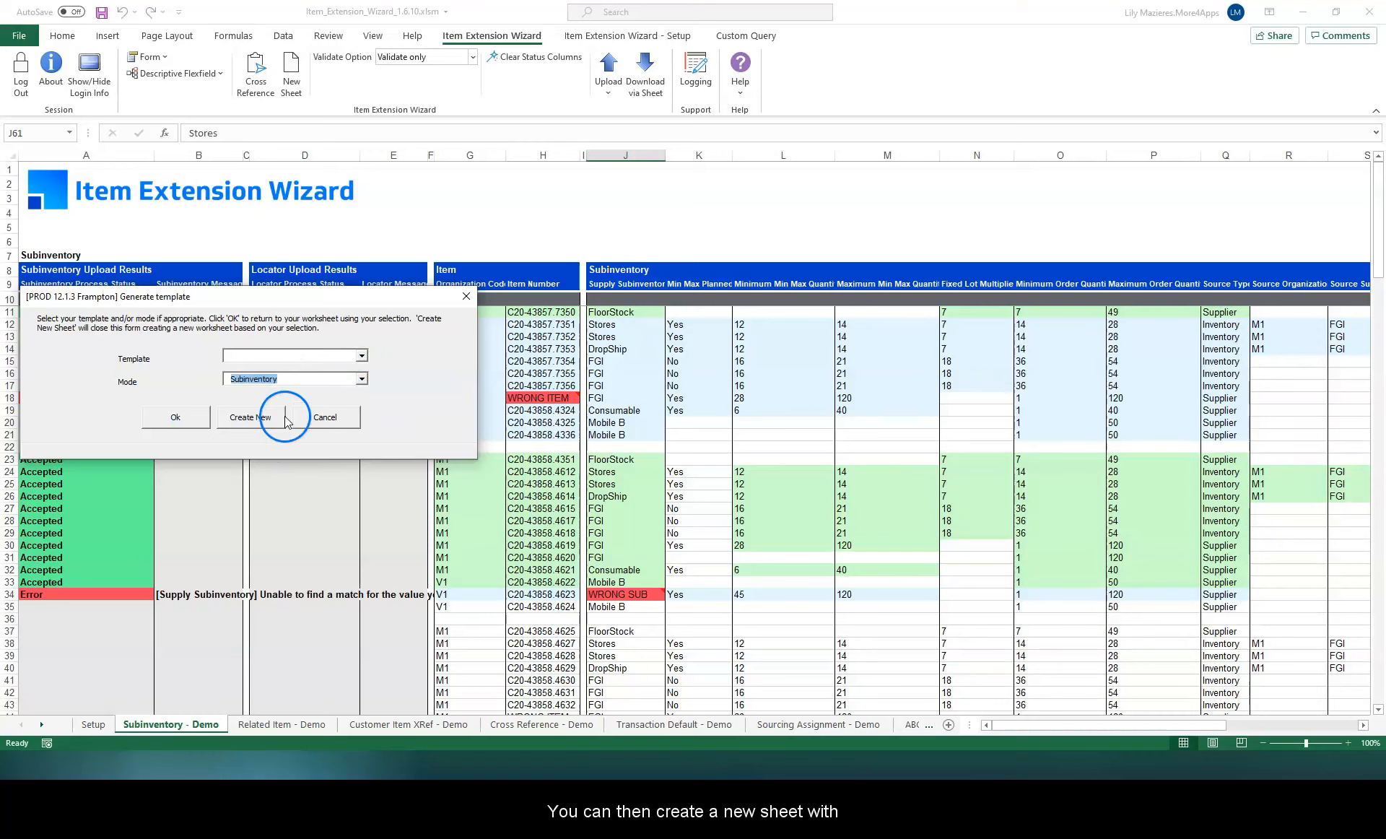
click(195, 423)
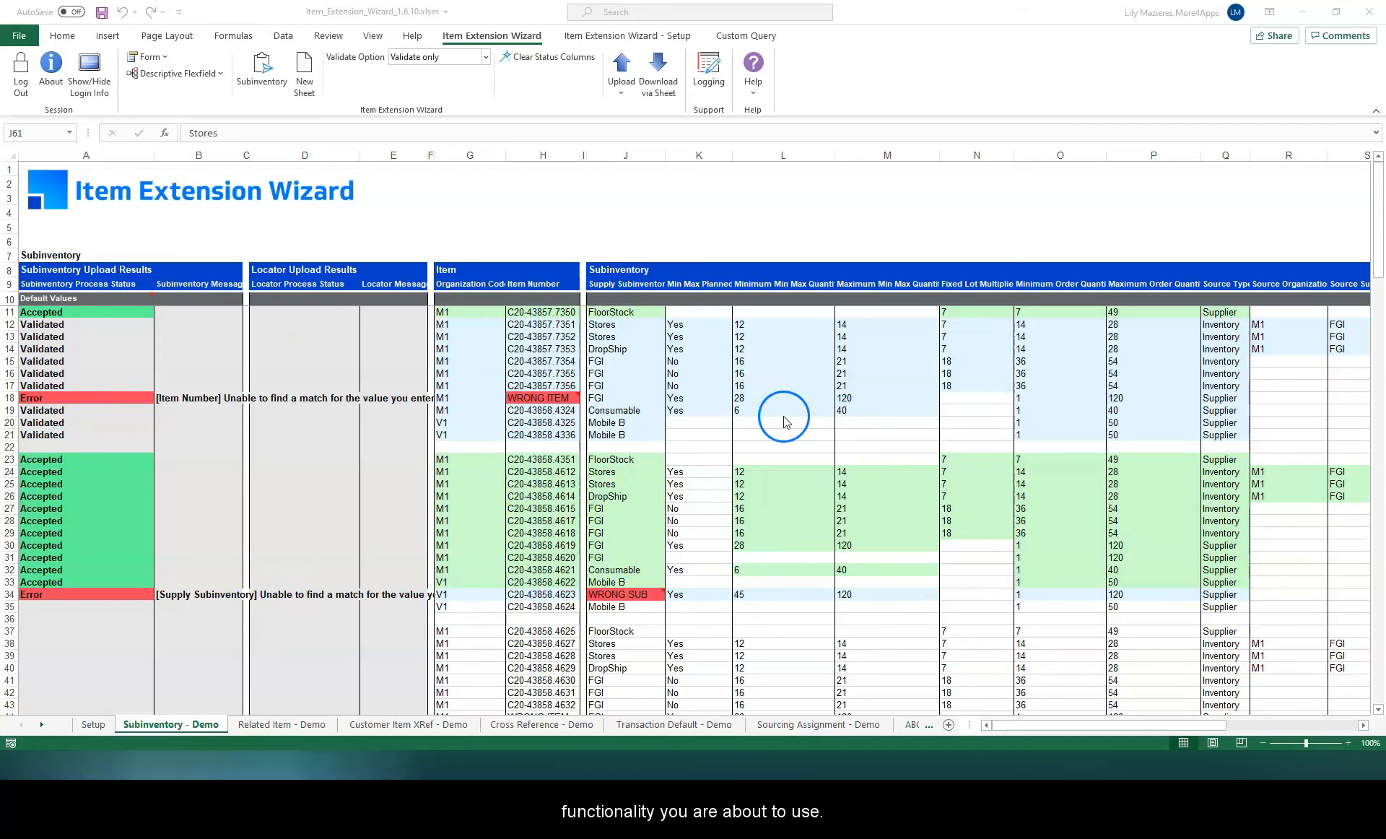
Step: Set the supply locator for row 38 to 1.1.2, searching the locator list with the % wildcard
scroll(503, 642, down, 8)
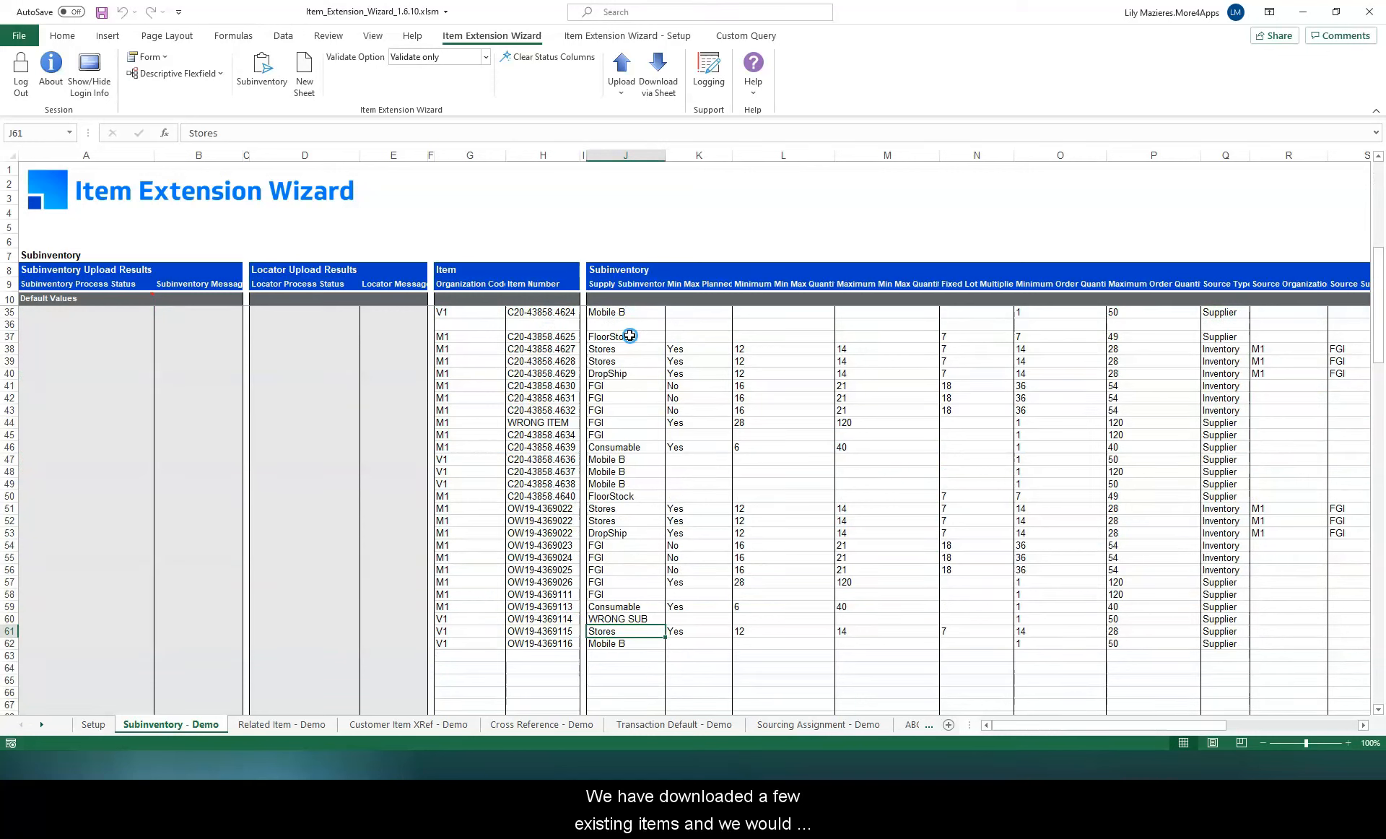
drag(630, 336, 631, 647)
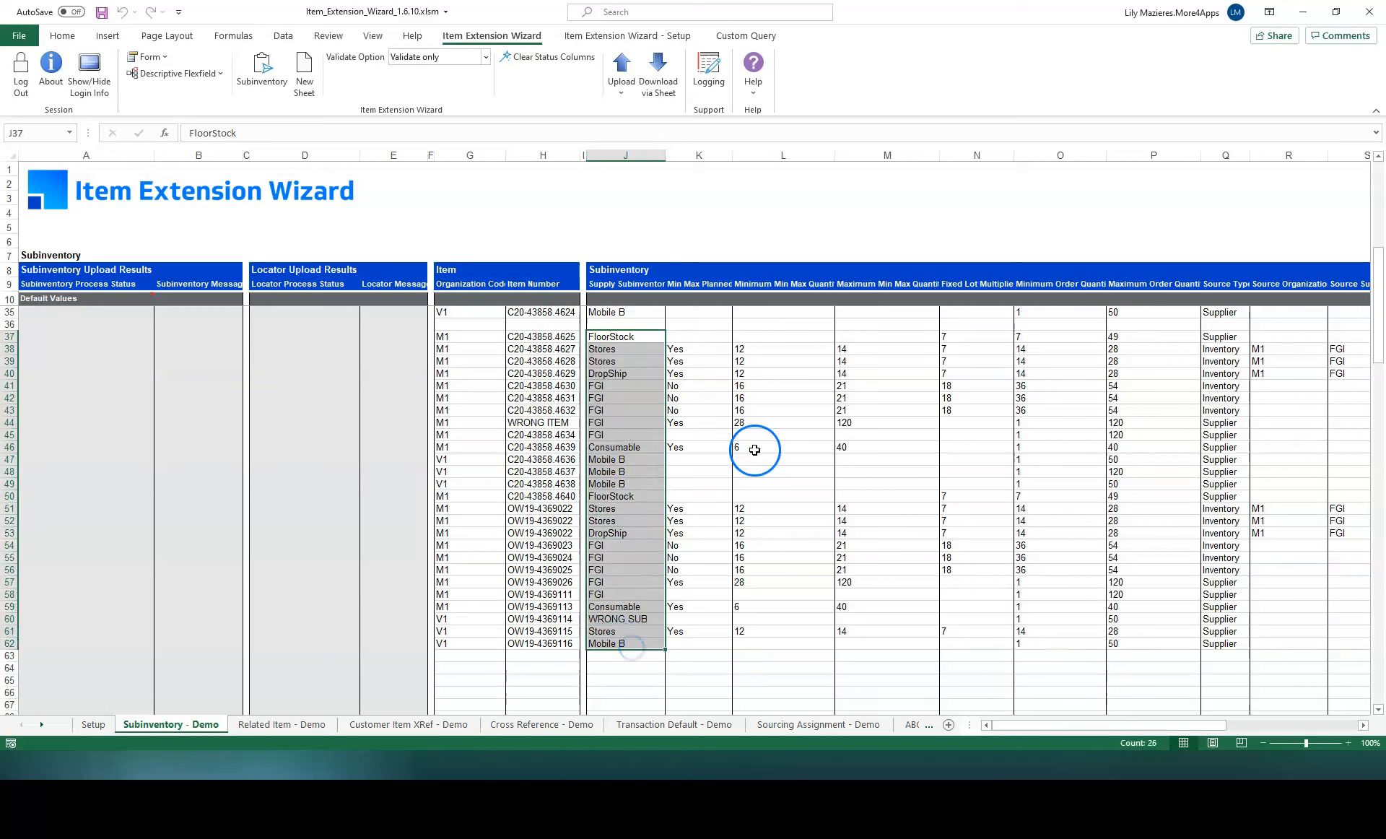
click(718, 346)
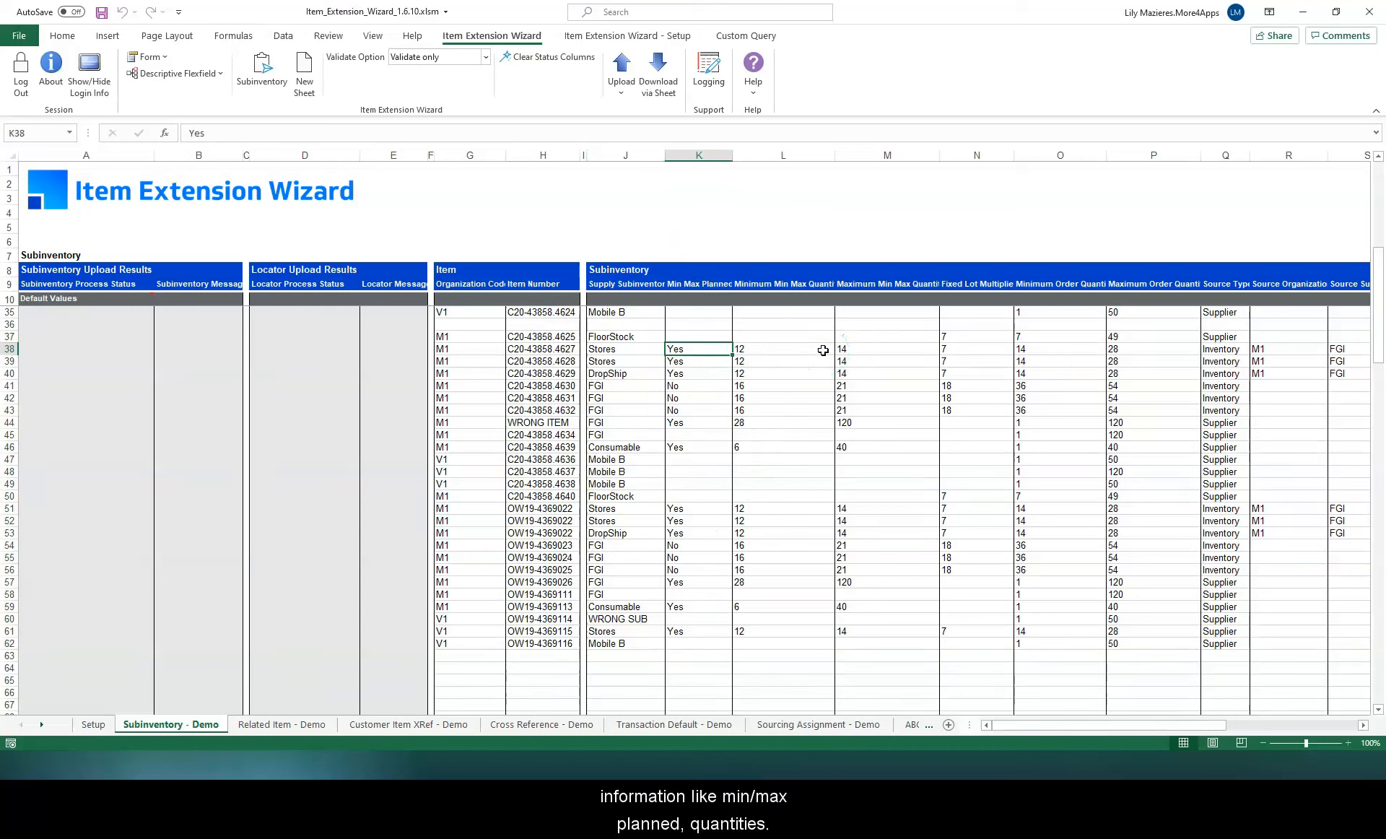
drag(1111, 725, 1237, 744)
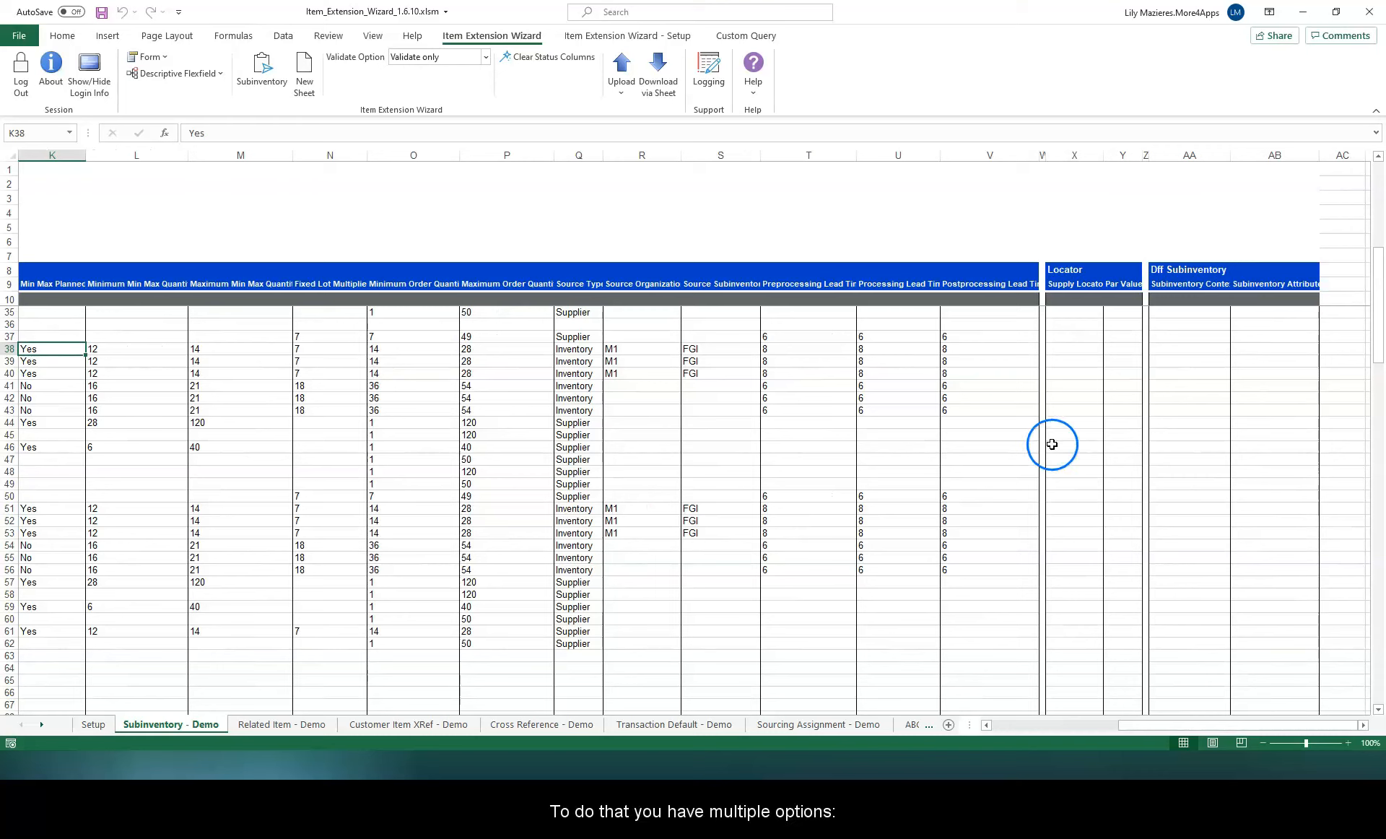
click(1074, 350)
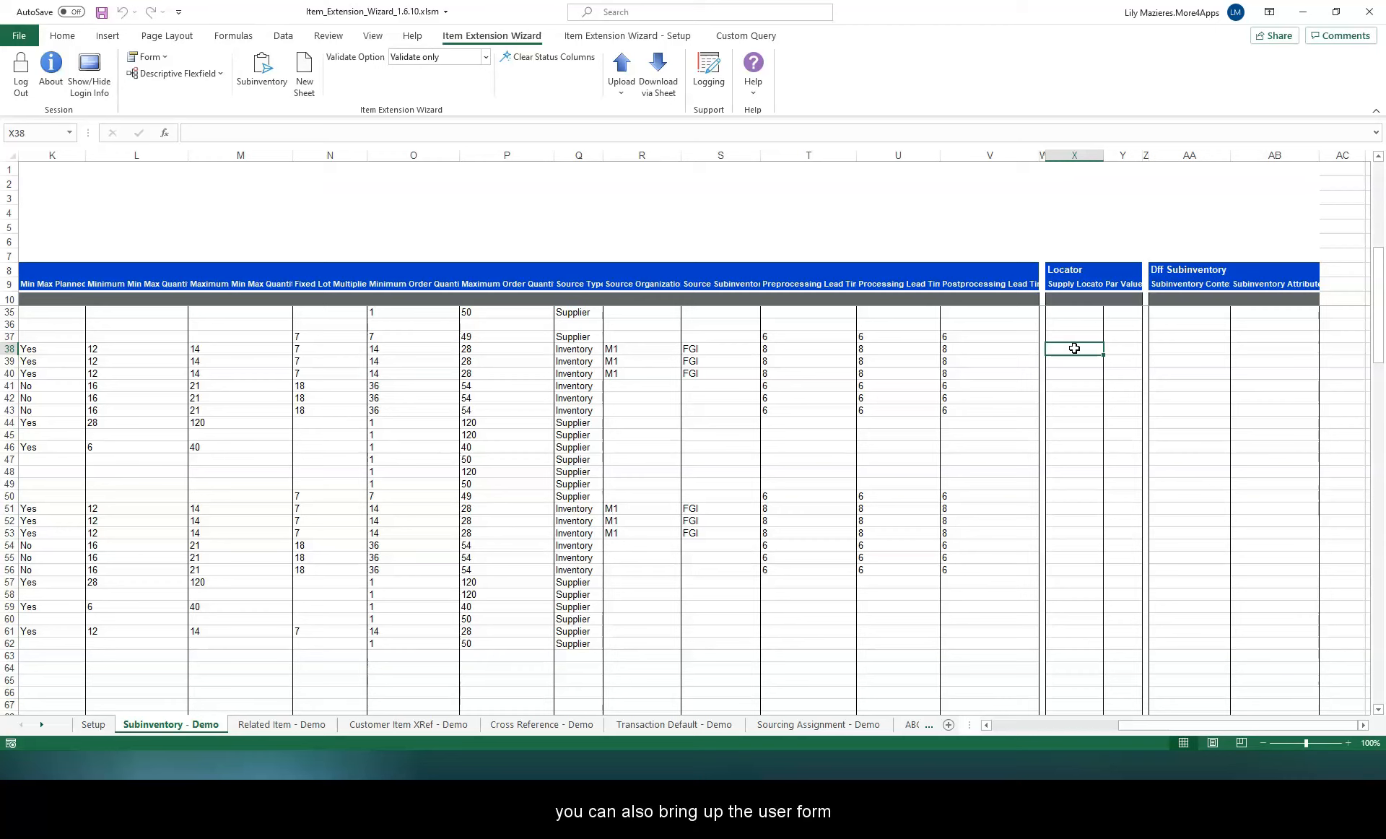
click(164, 57)
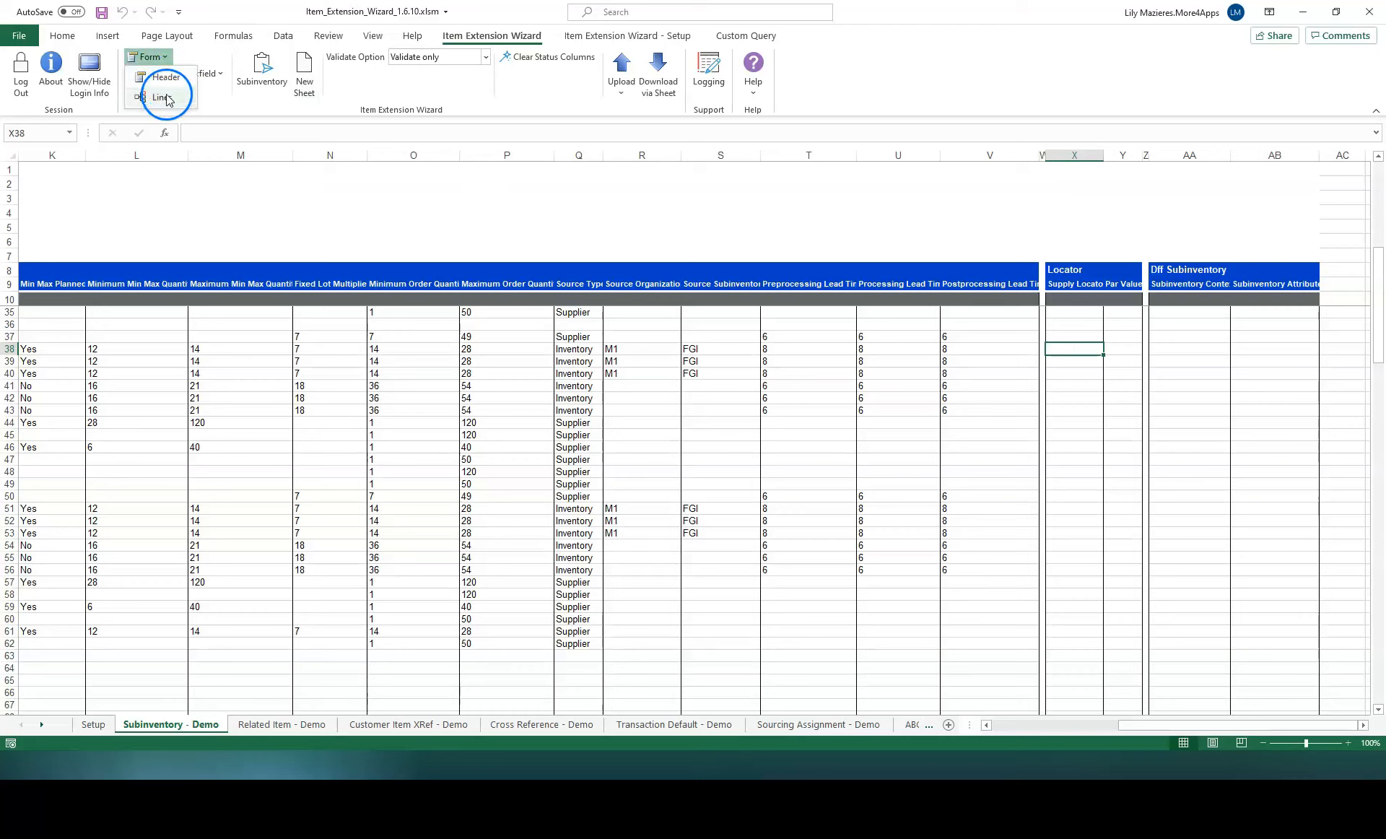
click(1055, 349)
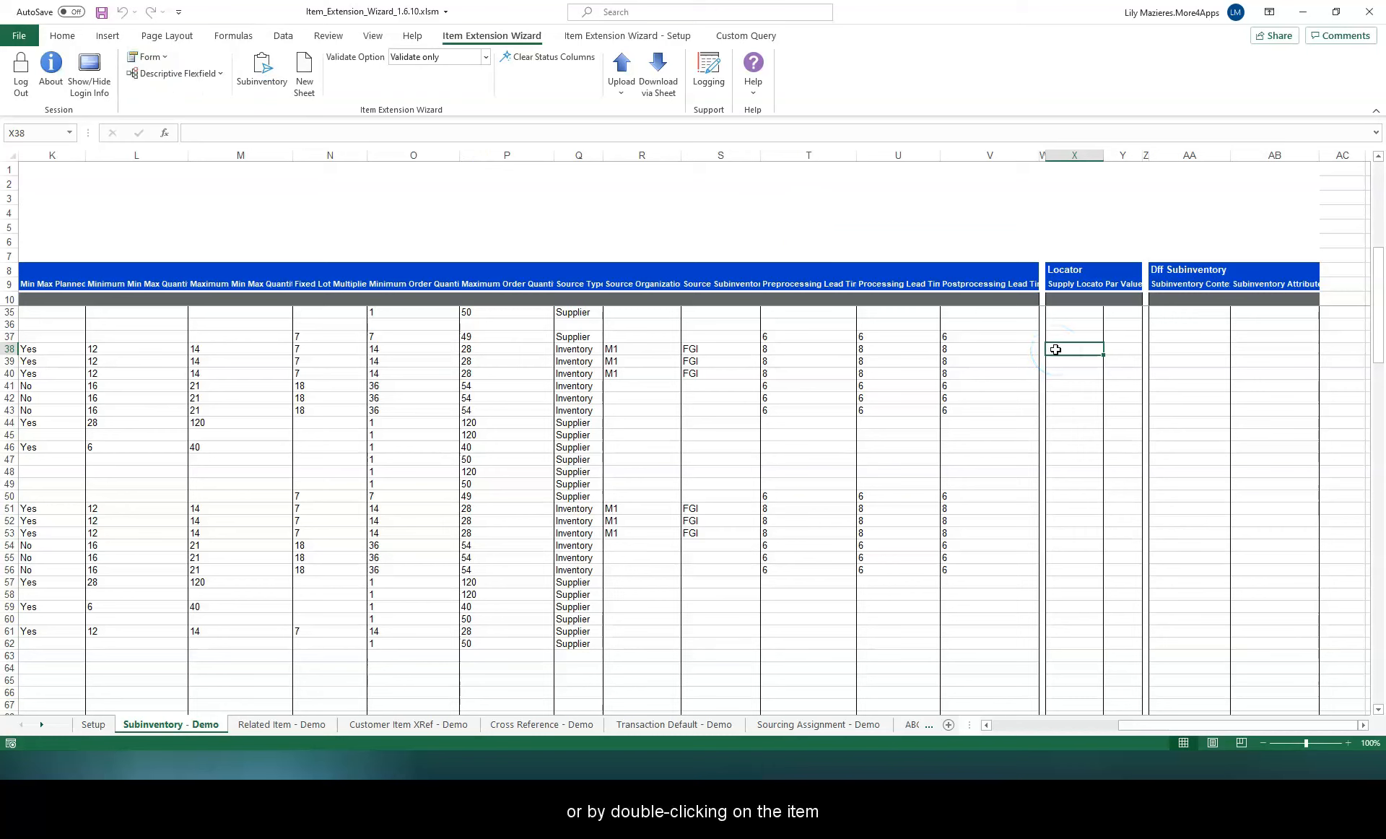
double_click(1061, 349)
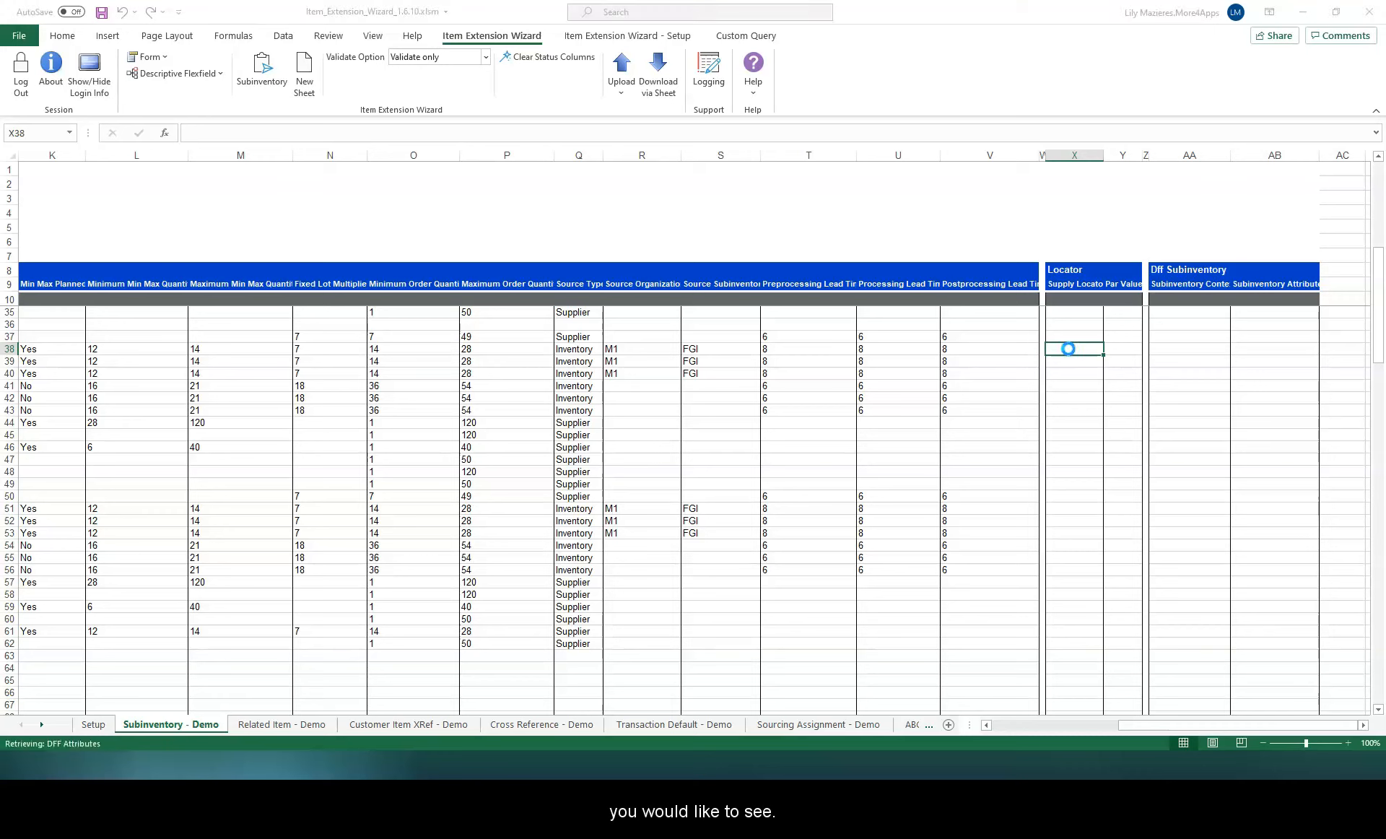
click(683, 327)
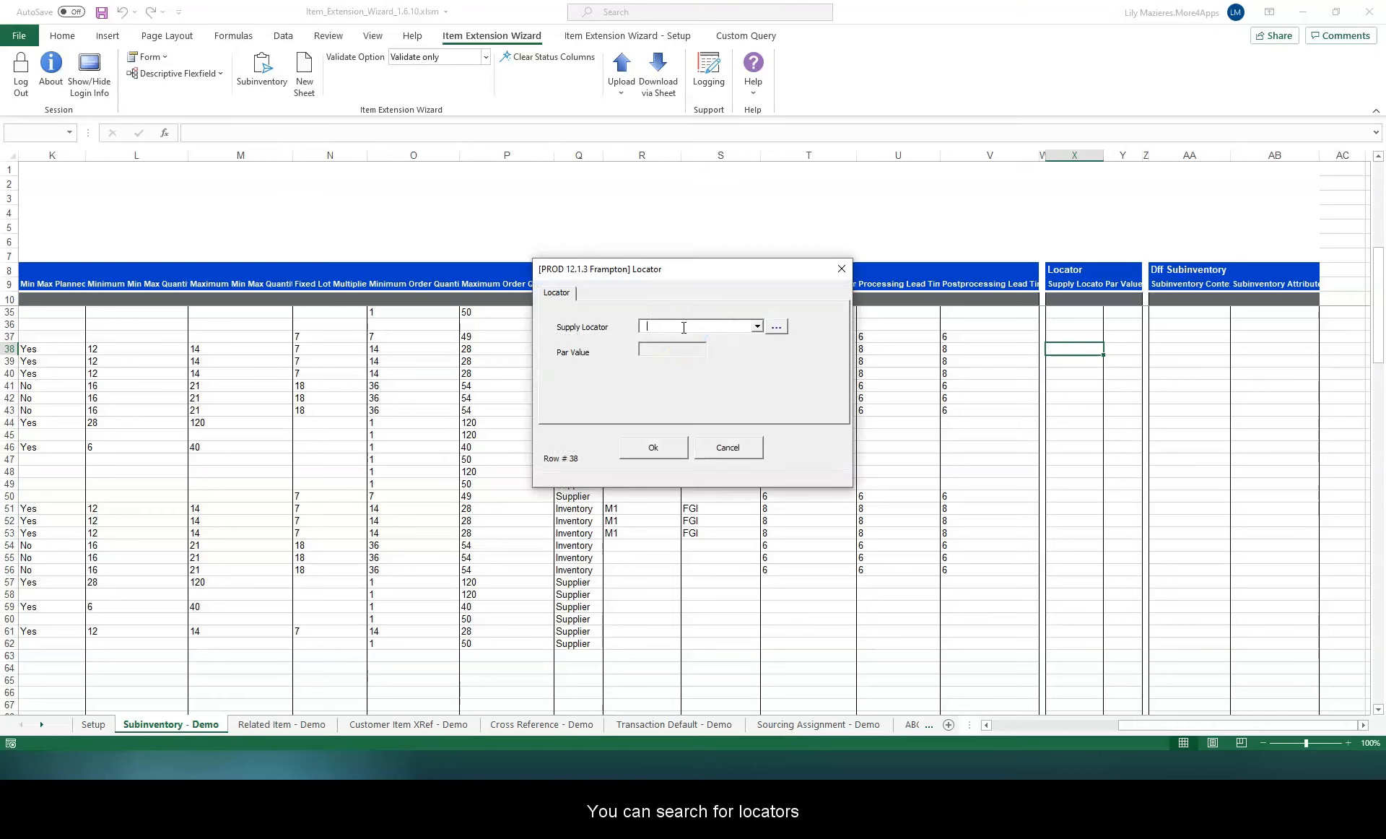
text(%)
click(777, 331)
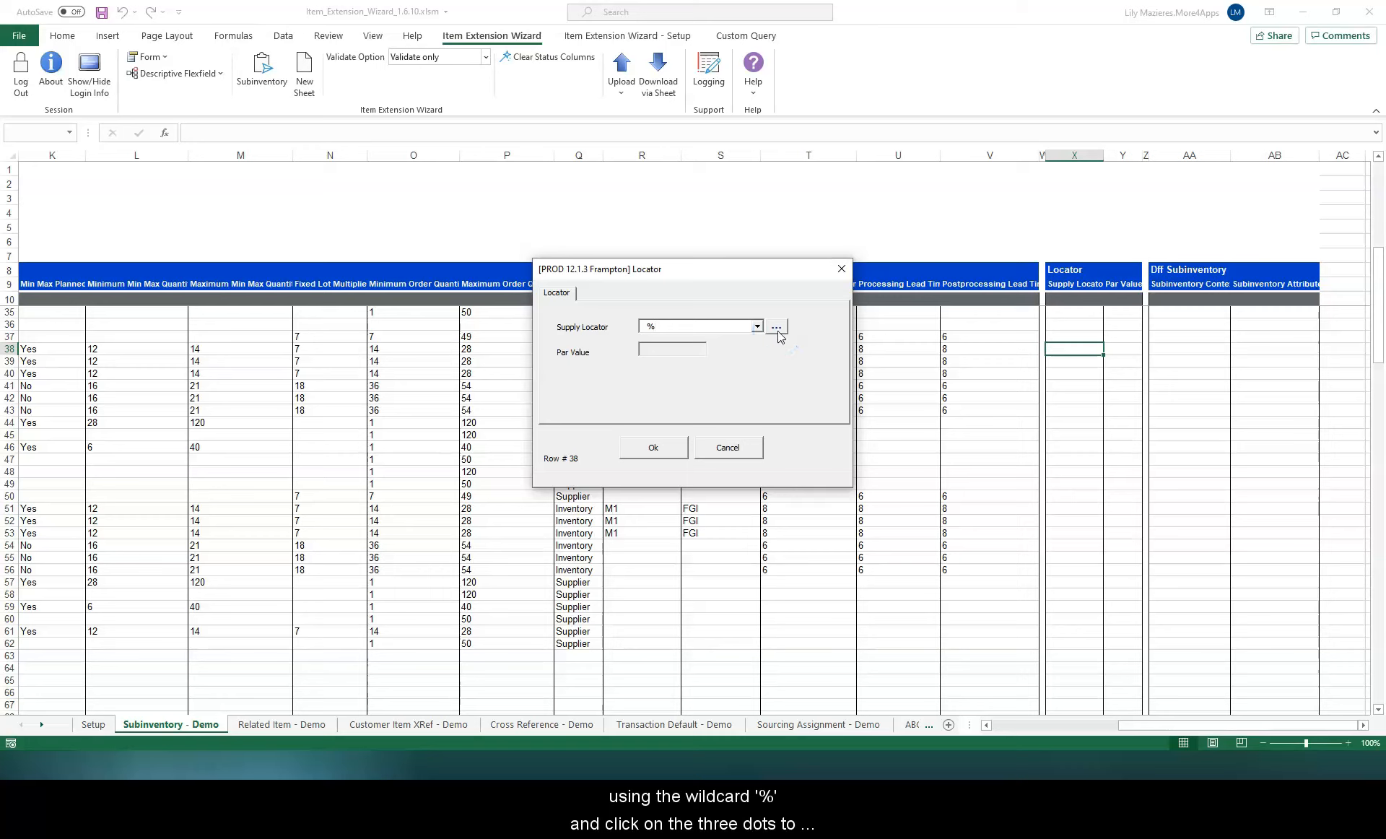
click(777, 328)
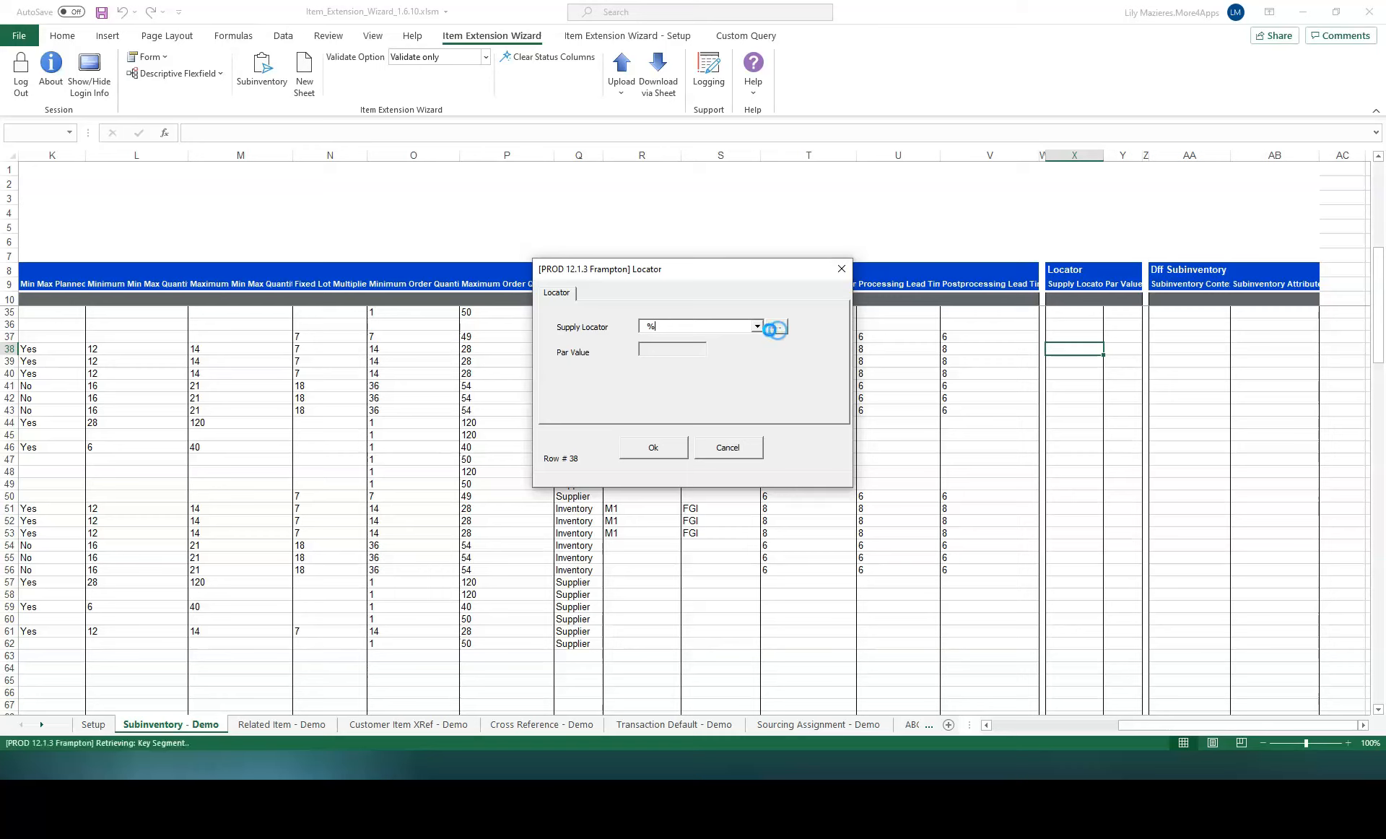
click(289, 426)
click(381, 369)
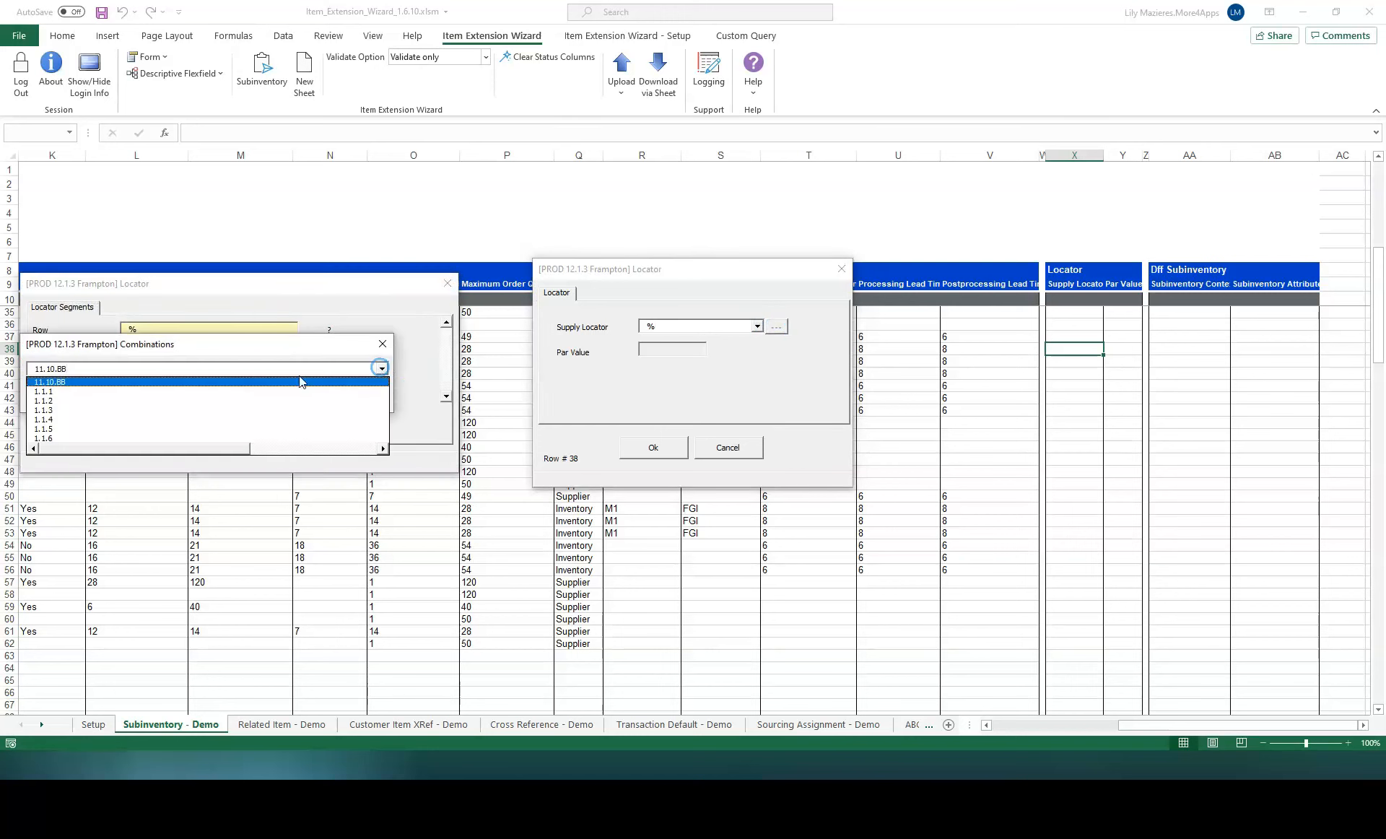
click(57, 387)
click(158, 394)
click(148, 424)
click(654, 447)
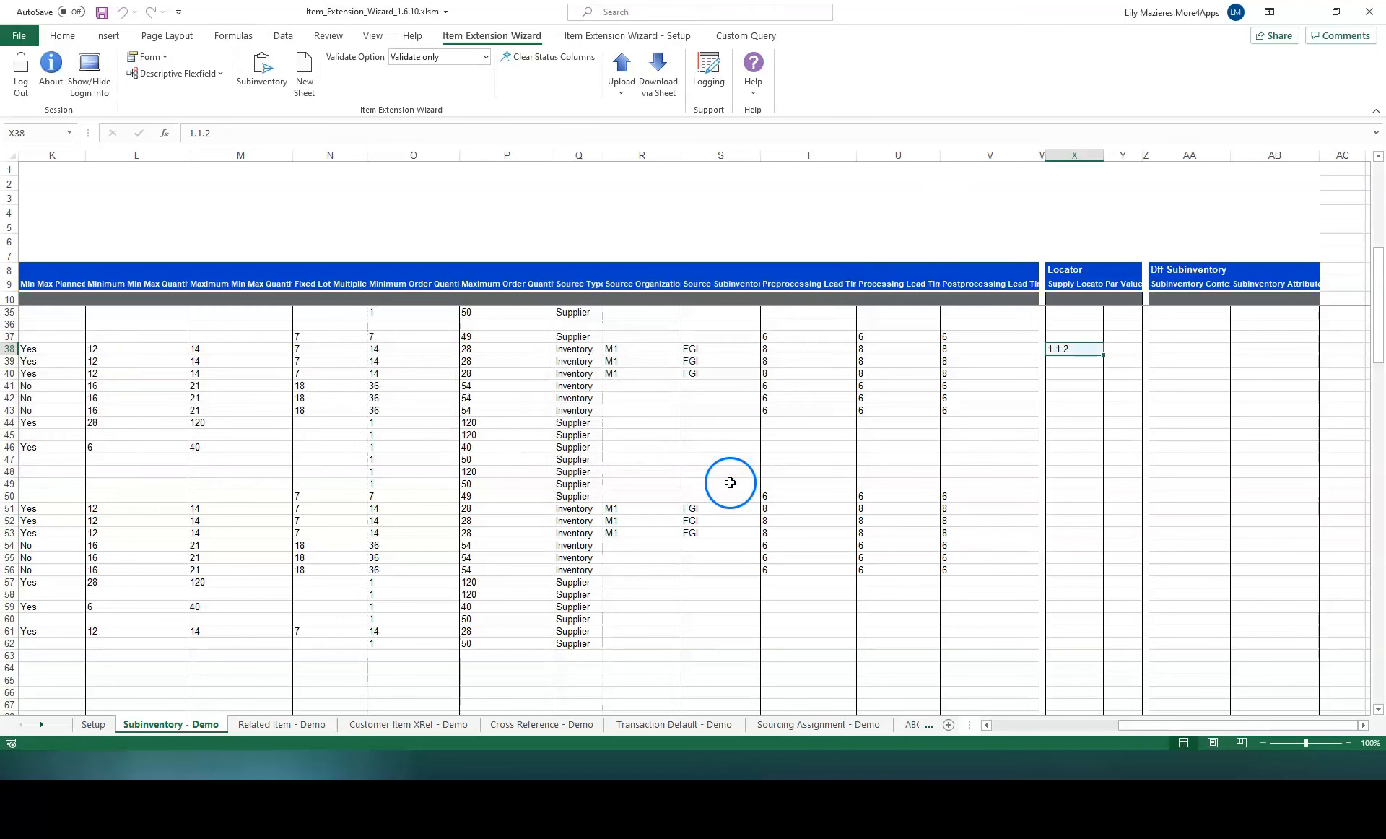
Step: Extend the supply locator value down to row 39
drag(1103, 354, 1106, 368)
drag(1014, 733, 1014, 733)
drag(1014, 733, 999, 731)
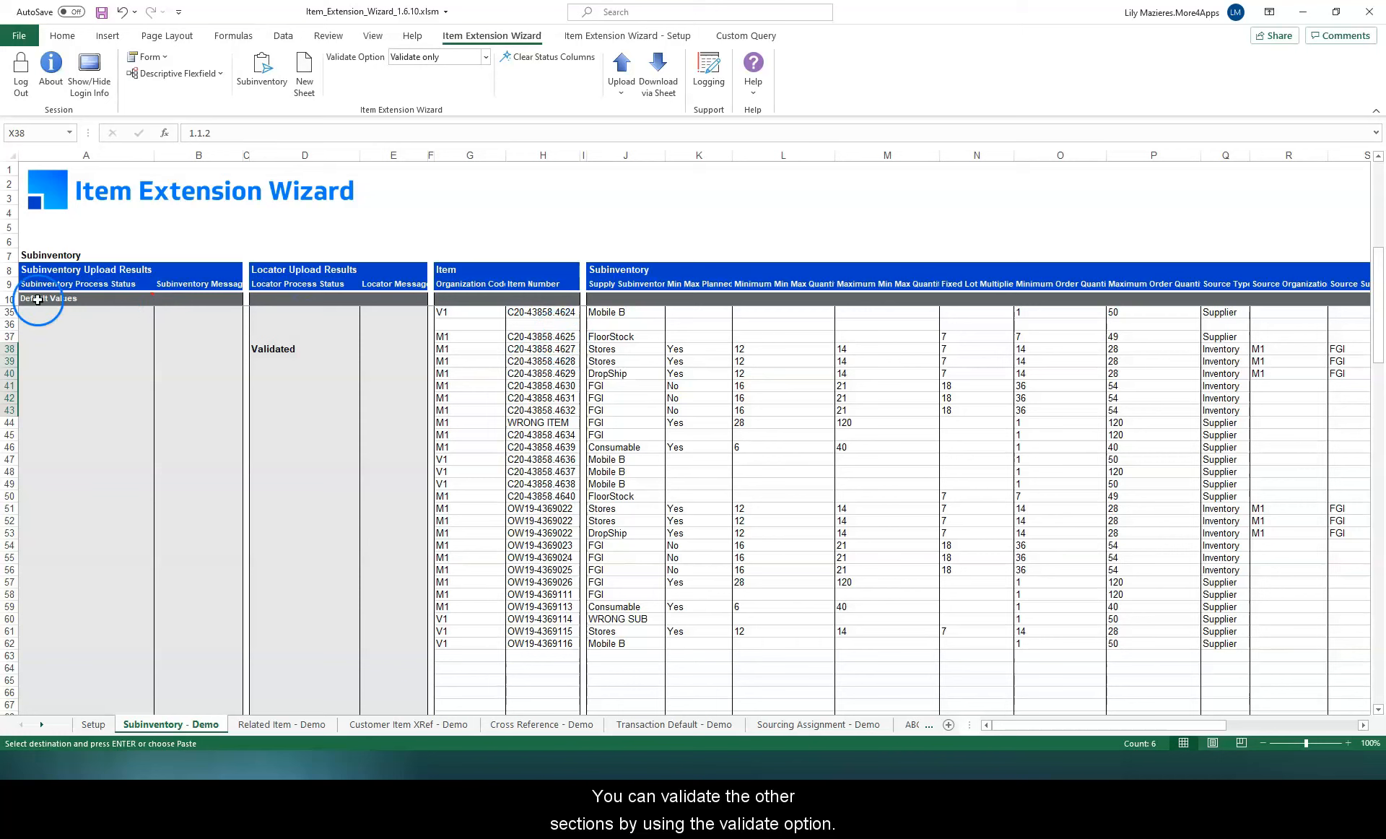
Step: Validate only the selected subinventory records in rows 37 to 42 using Upload Selected
click(487, 59)
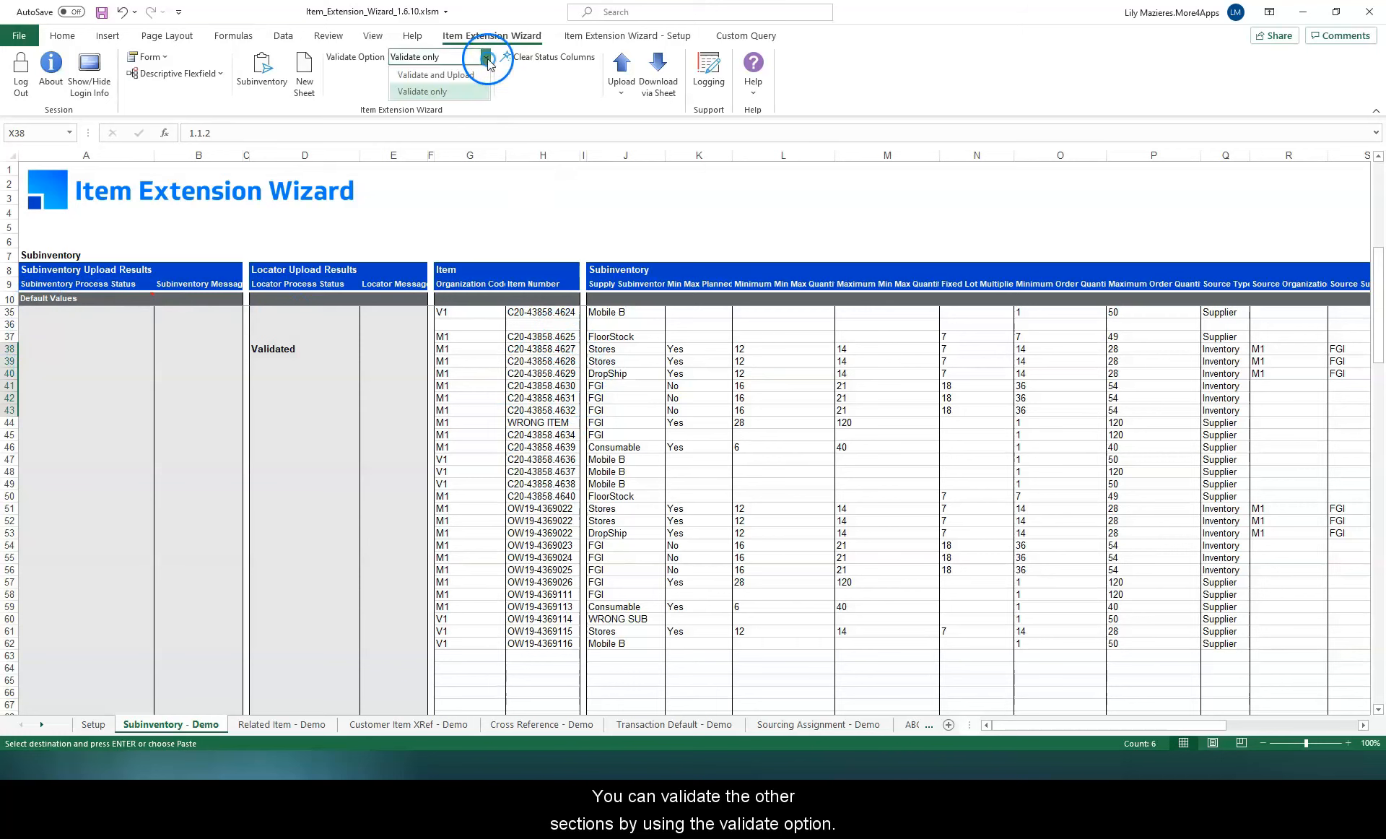
click(463, 93)
drag(542, 337, 542, 410)
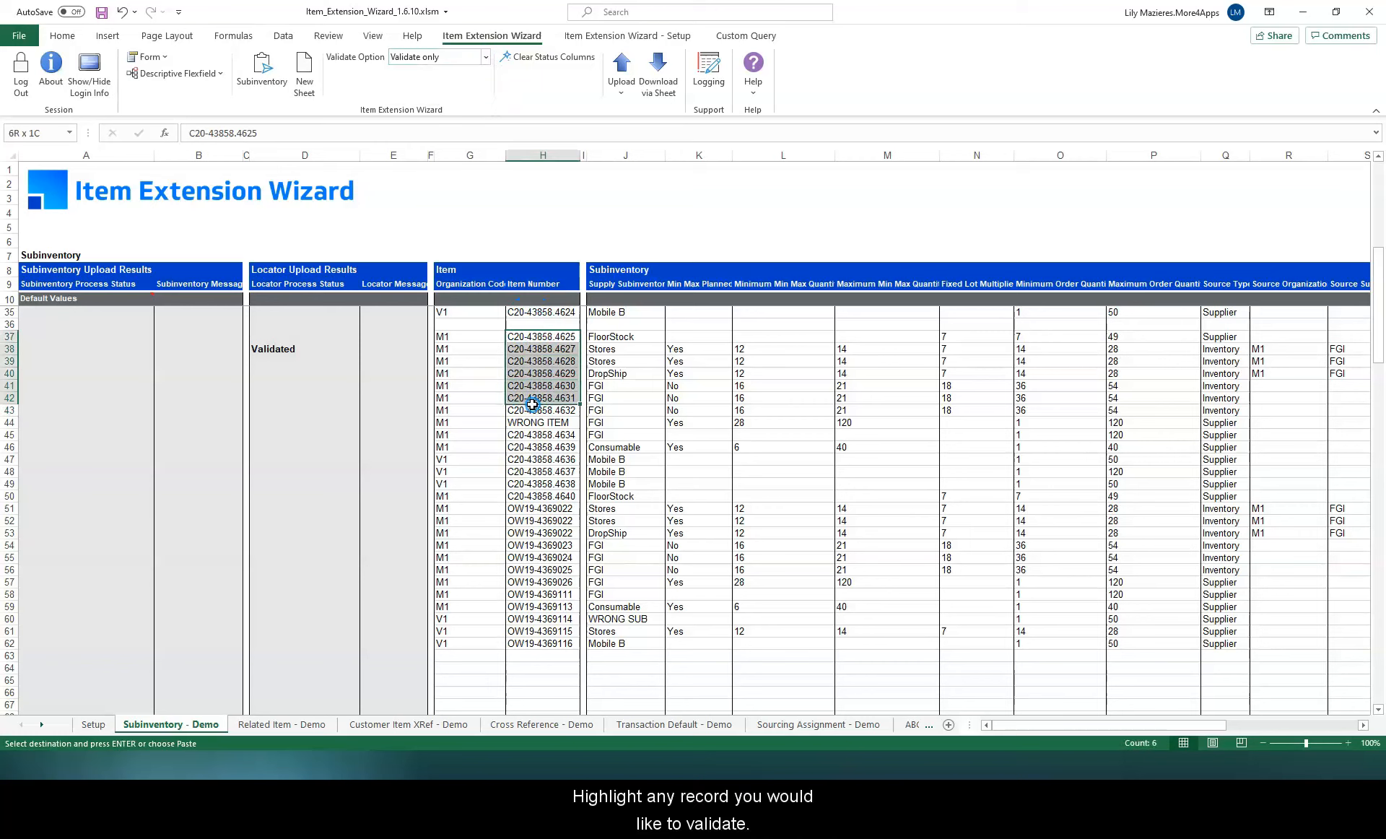
drag(470, 338, 469, 397)
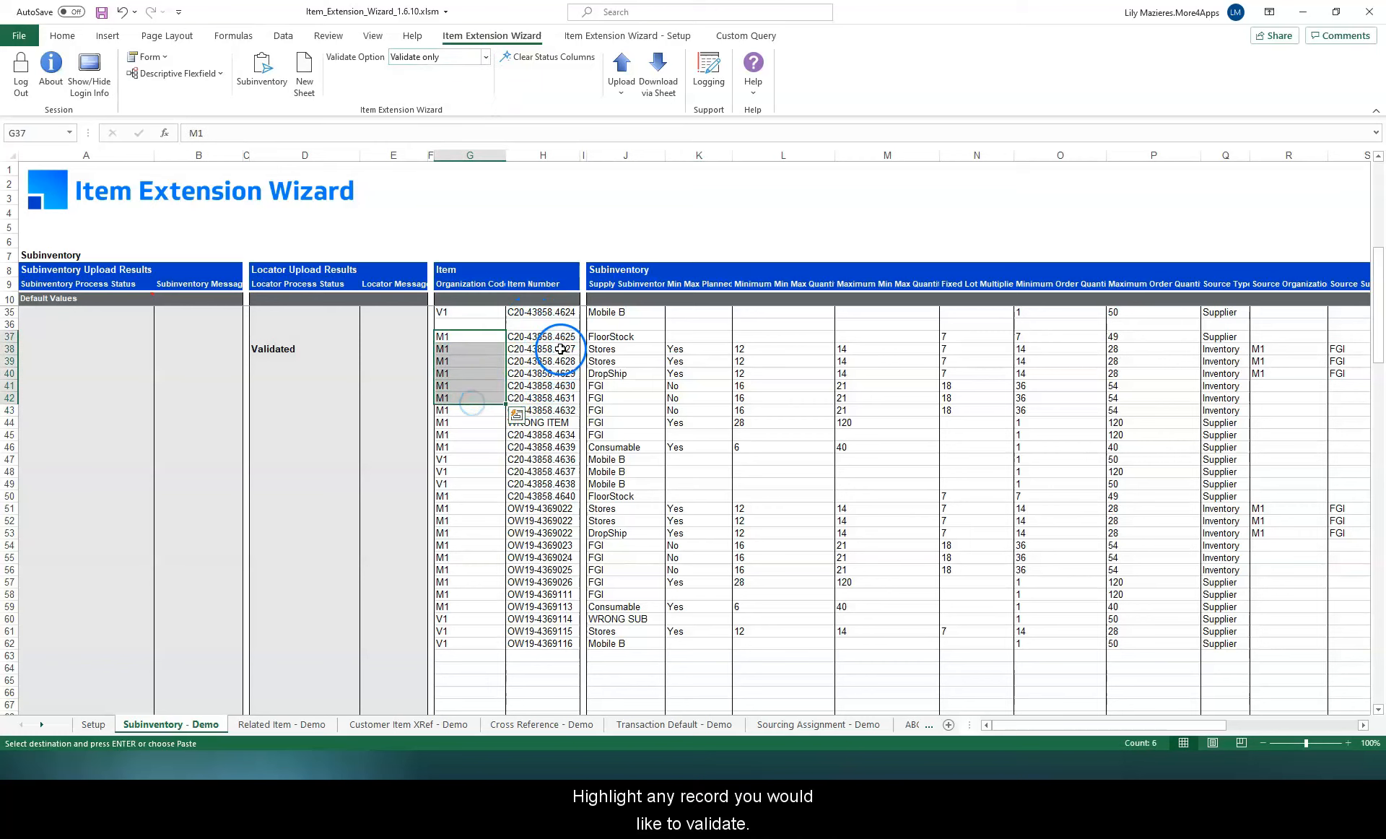
drag(560, 337, 548, 397)
drag(625, 337, 638, 404)
click(482, 57)
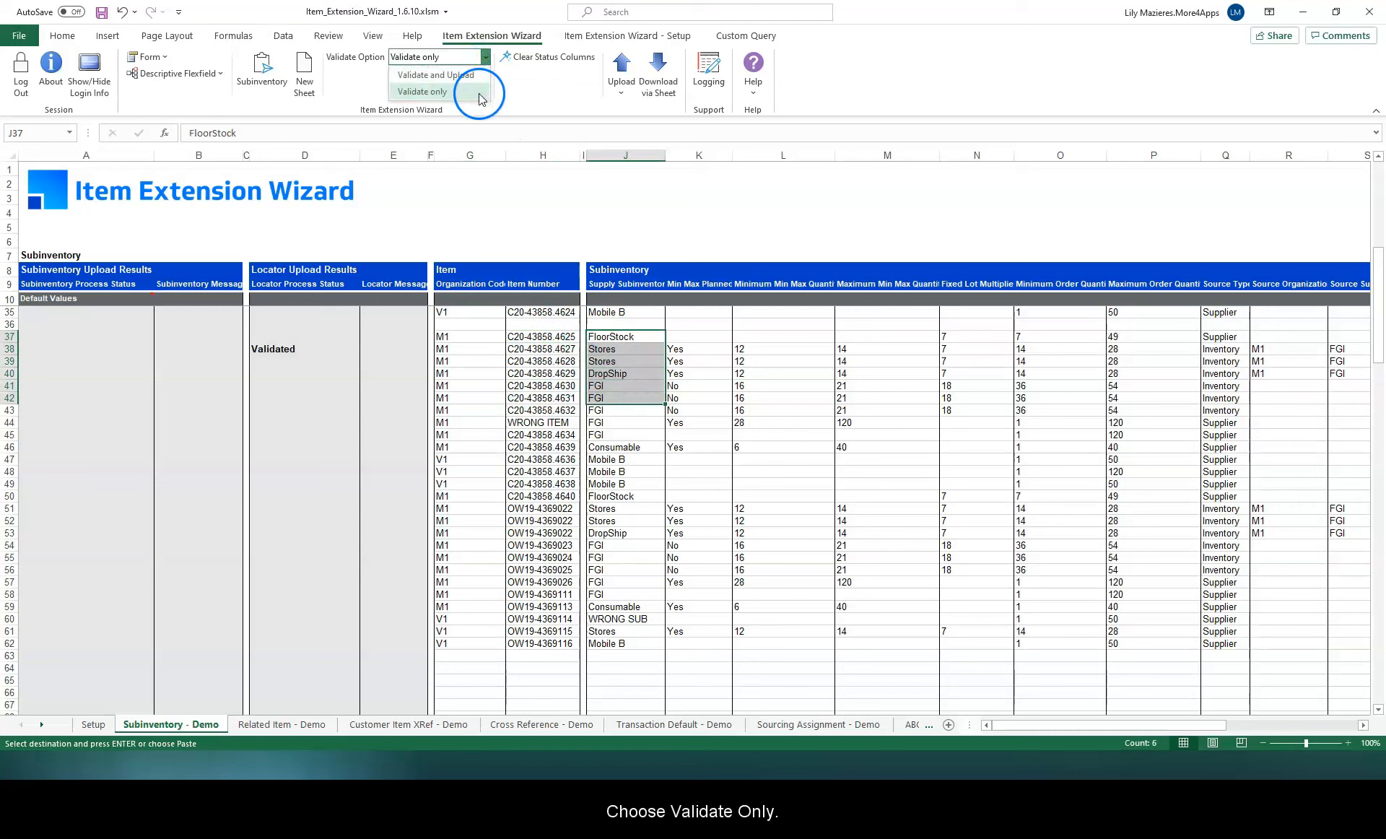
click(480, 92)
click(621, 92)
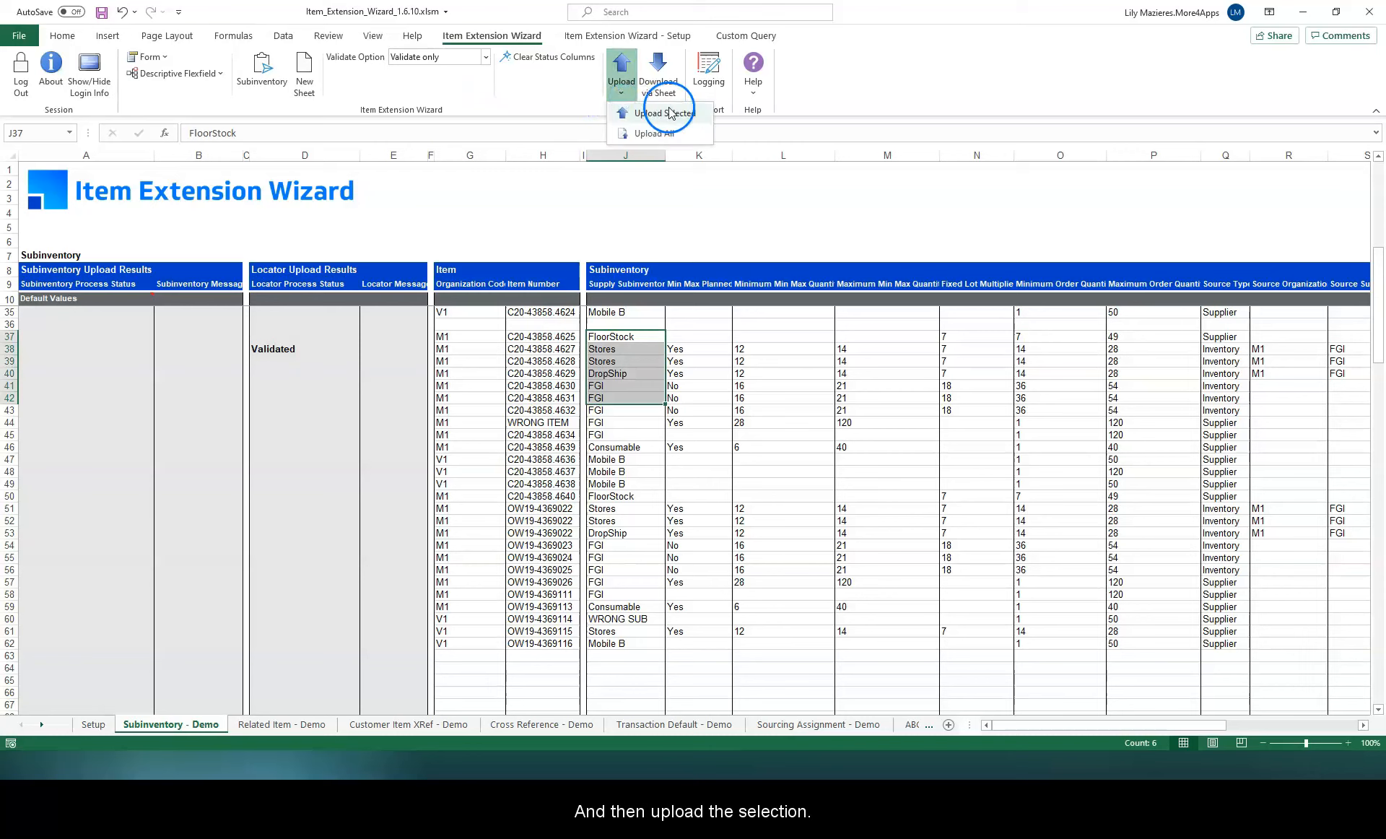
click(702, 113)
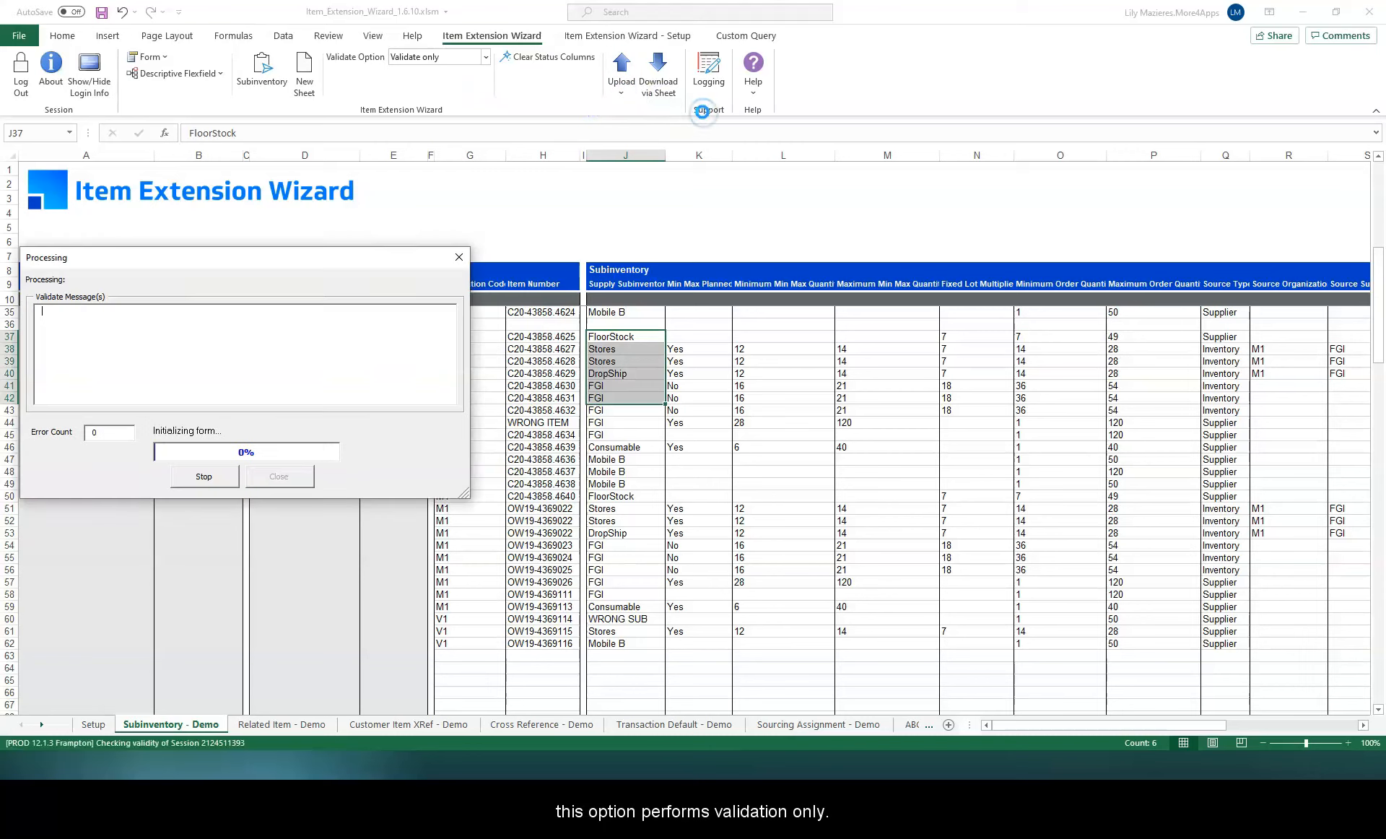
drag(324, 254, 988, 297)
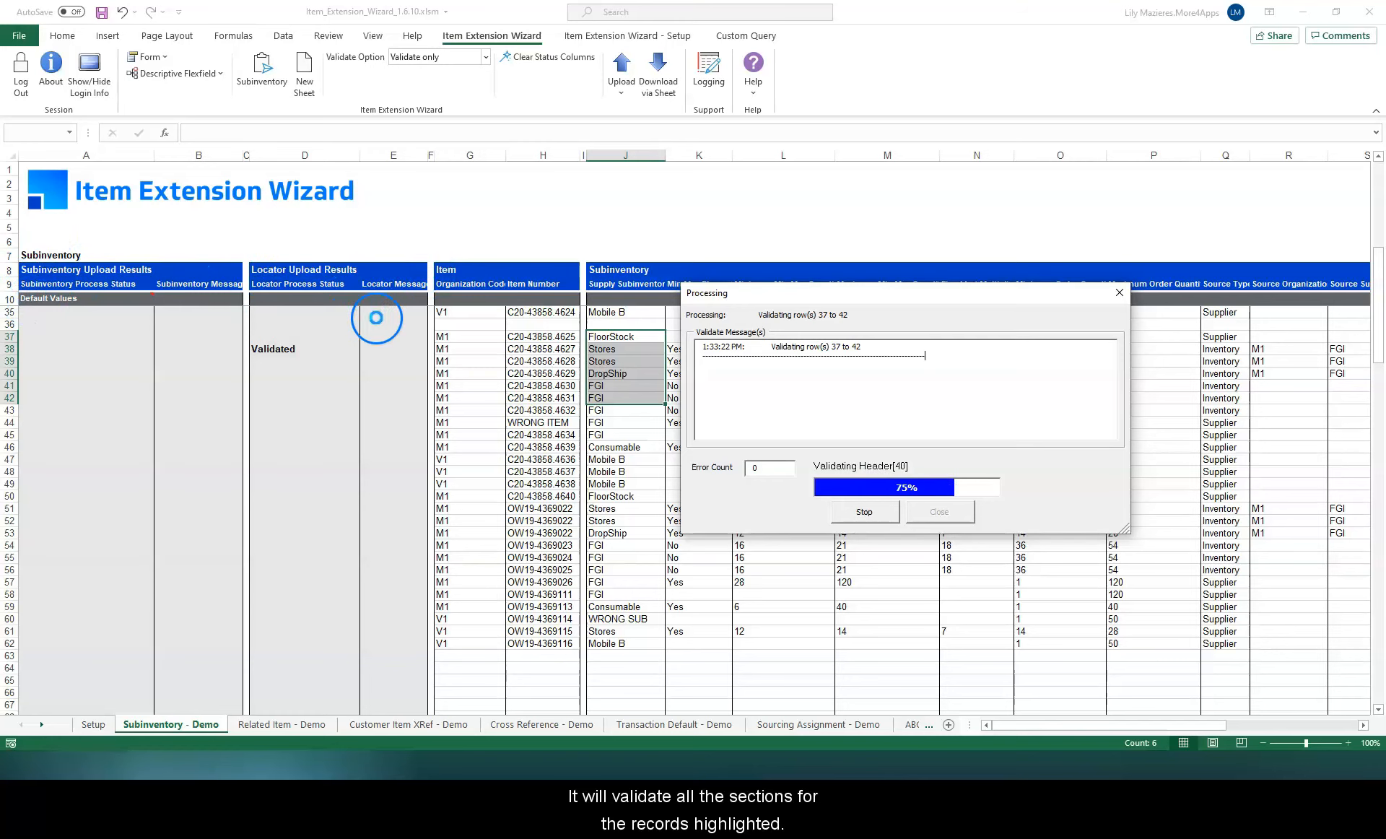
click(938, 512)
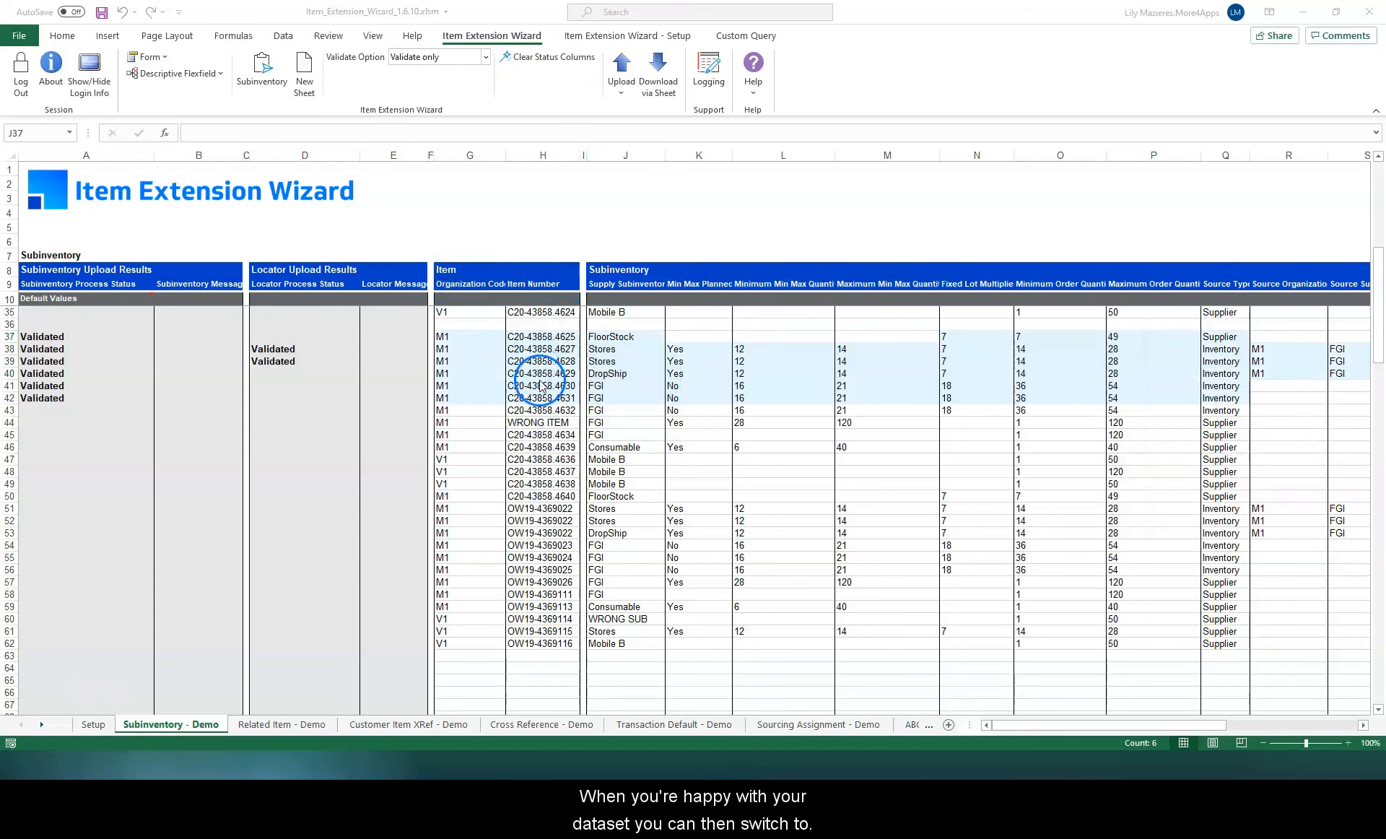
Step: Switch to Validate and Upload and upload the selected records in rows 37 to 62
click(487, 56)
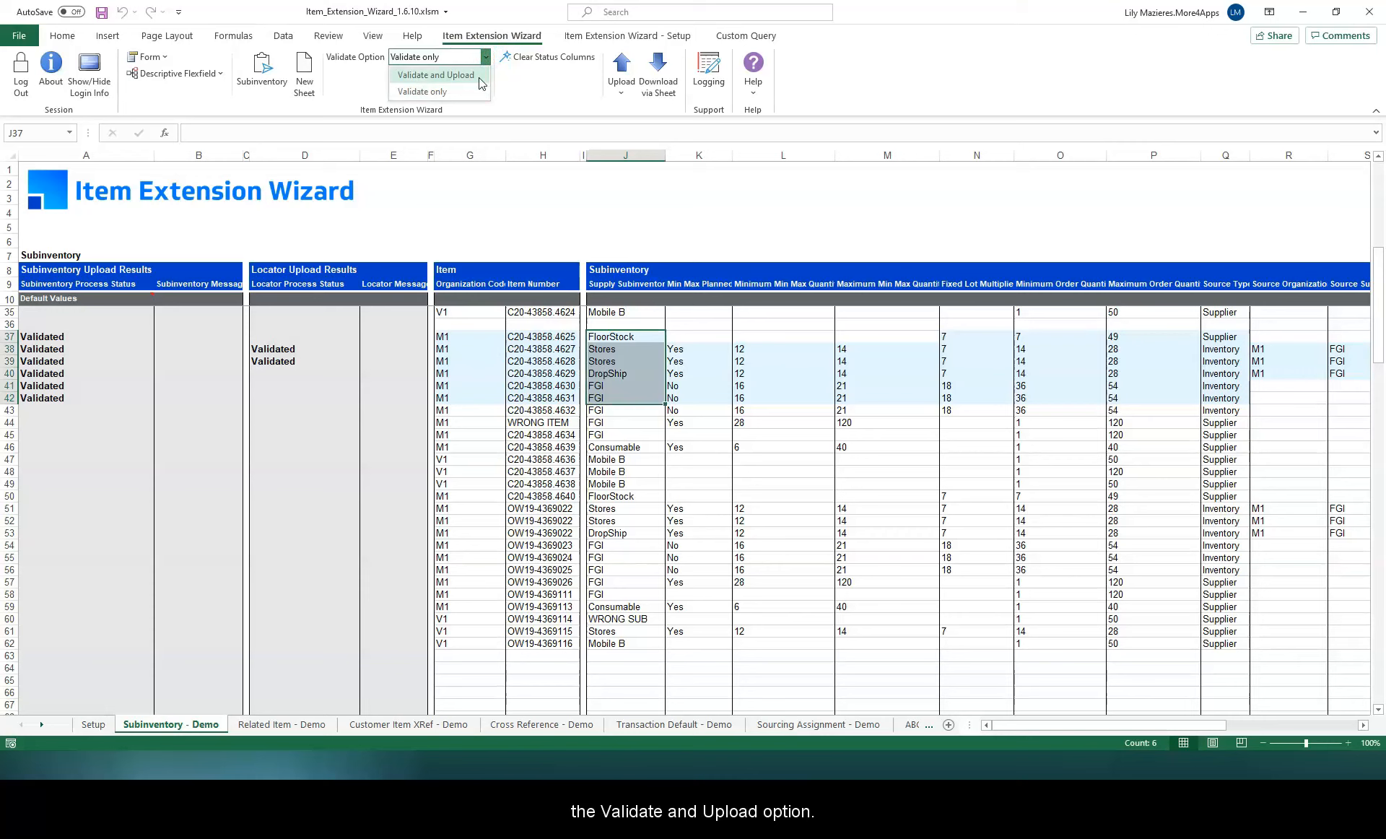
click(479, 79)
drag(541, 336, 543, 643)
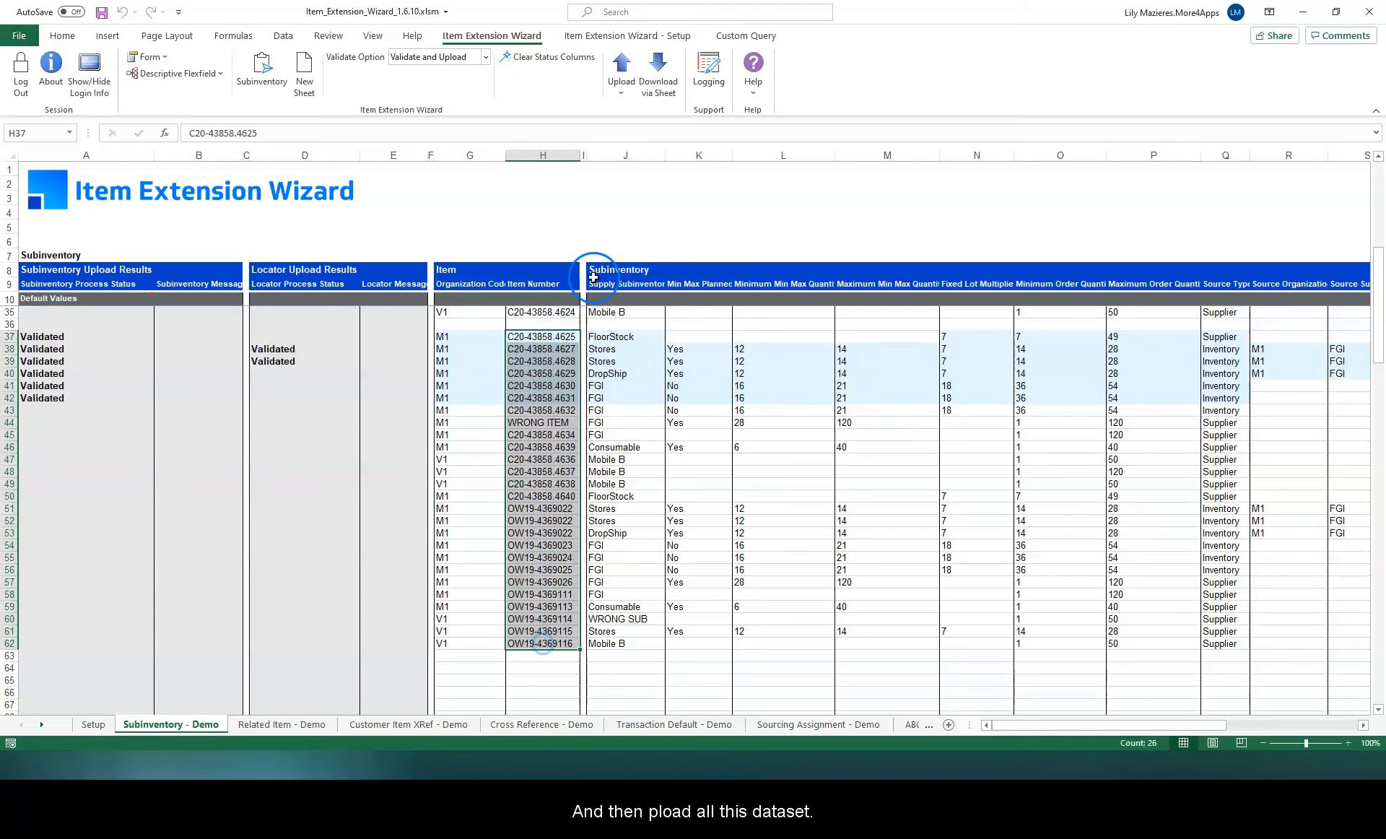
click(622, 80)
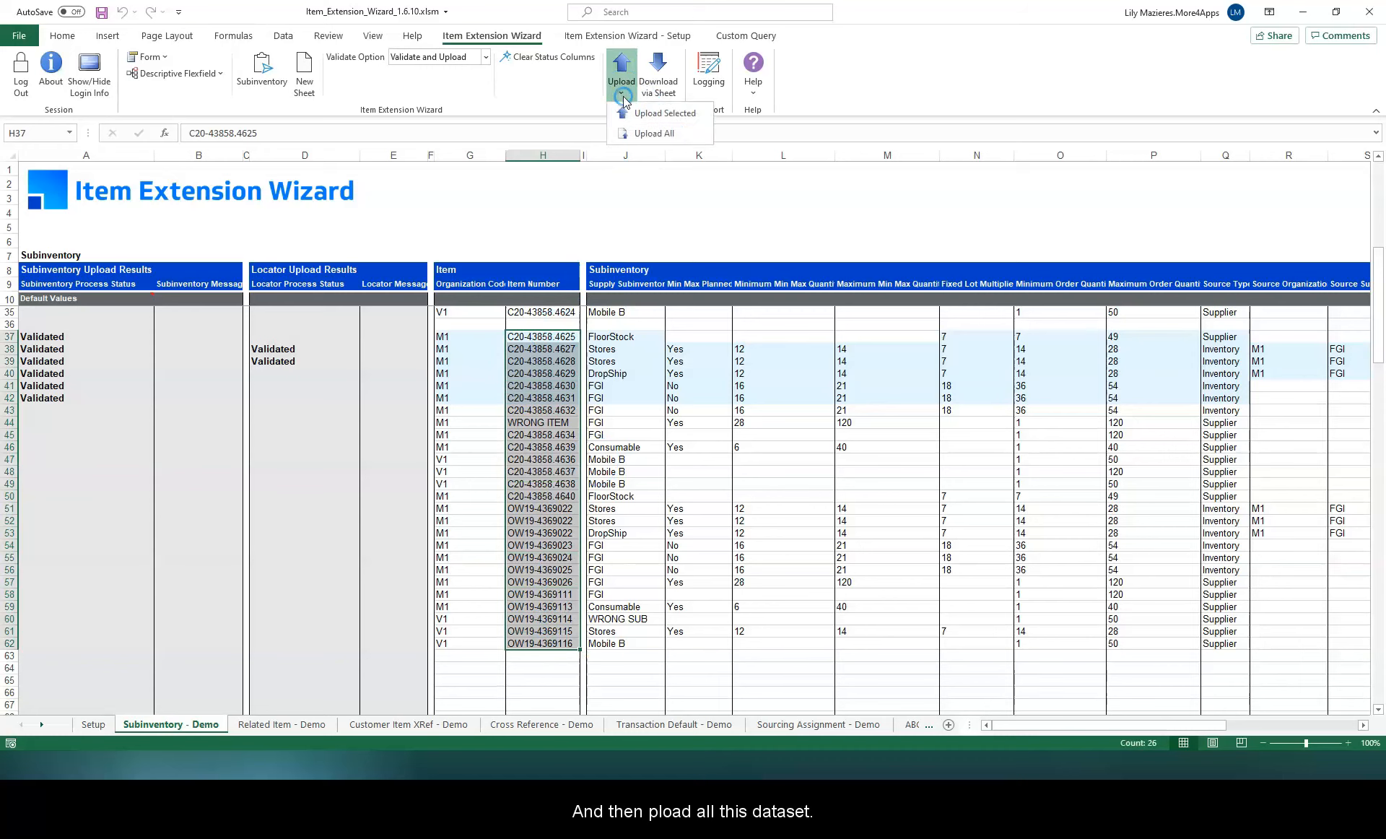
click(704, 114)
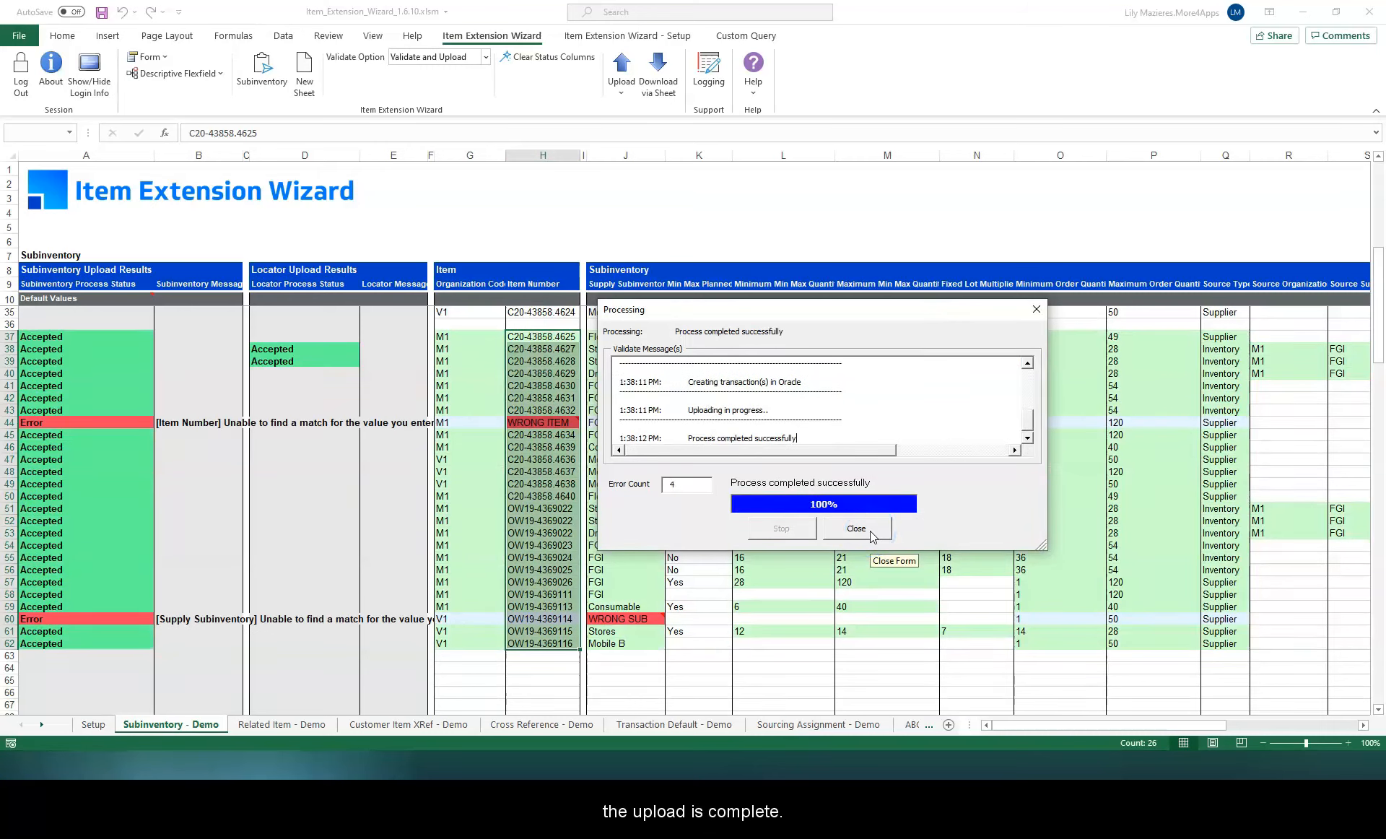
click(869, 530)
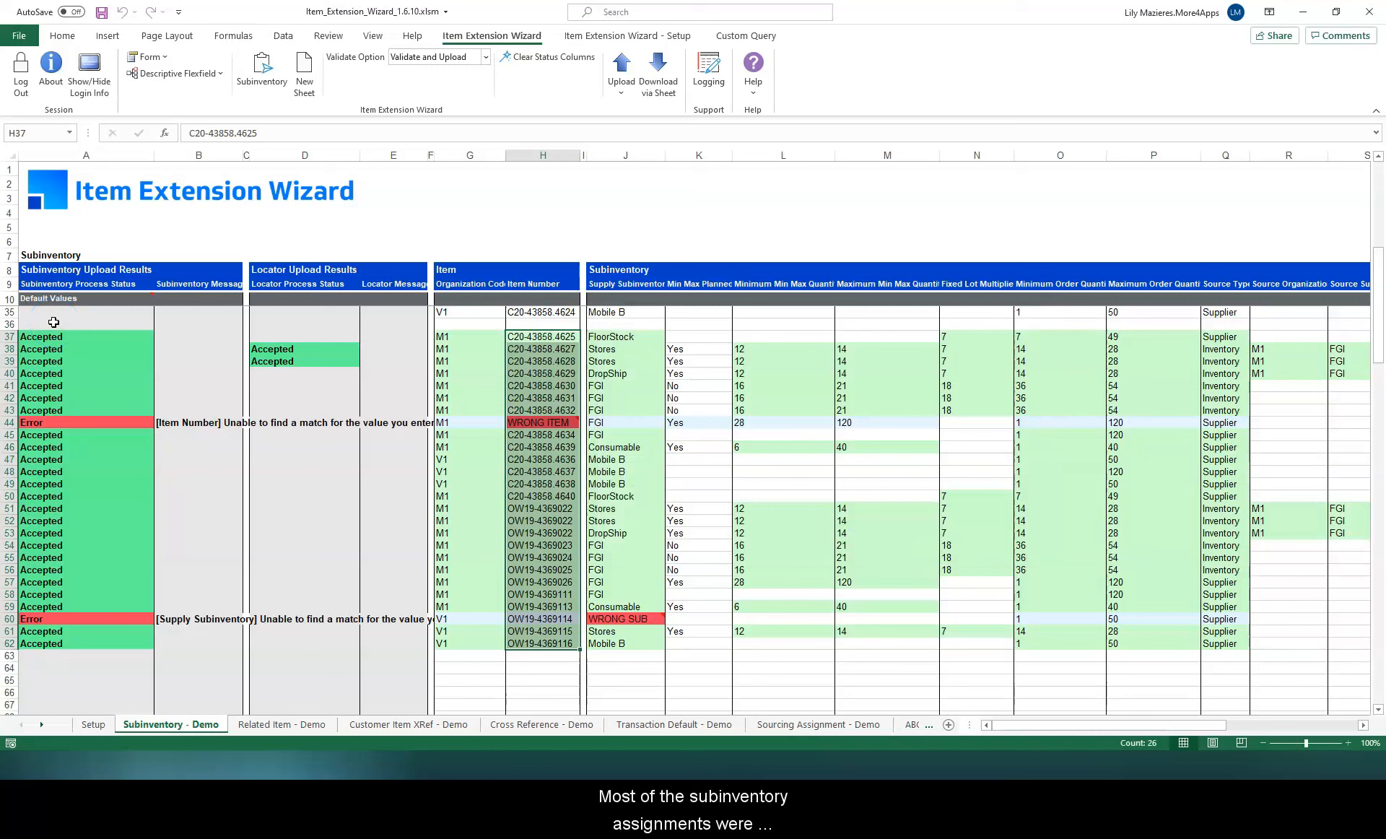
Step: Inspect the upload statuses and the error message for row 44
drag(101, 336, 94, 407)
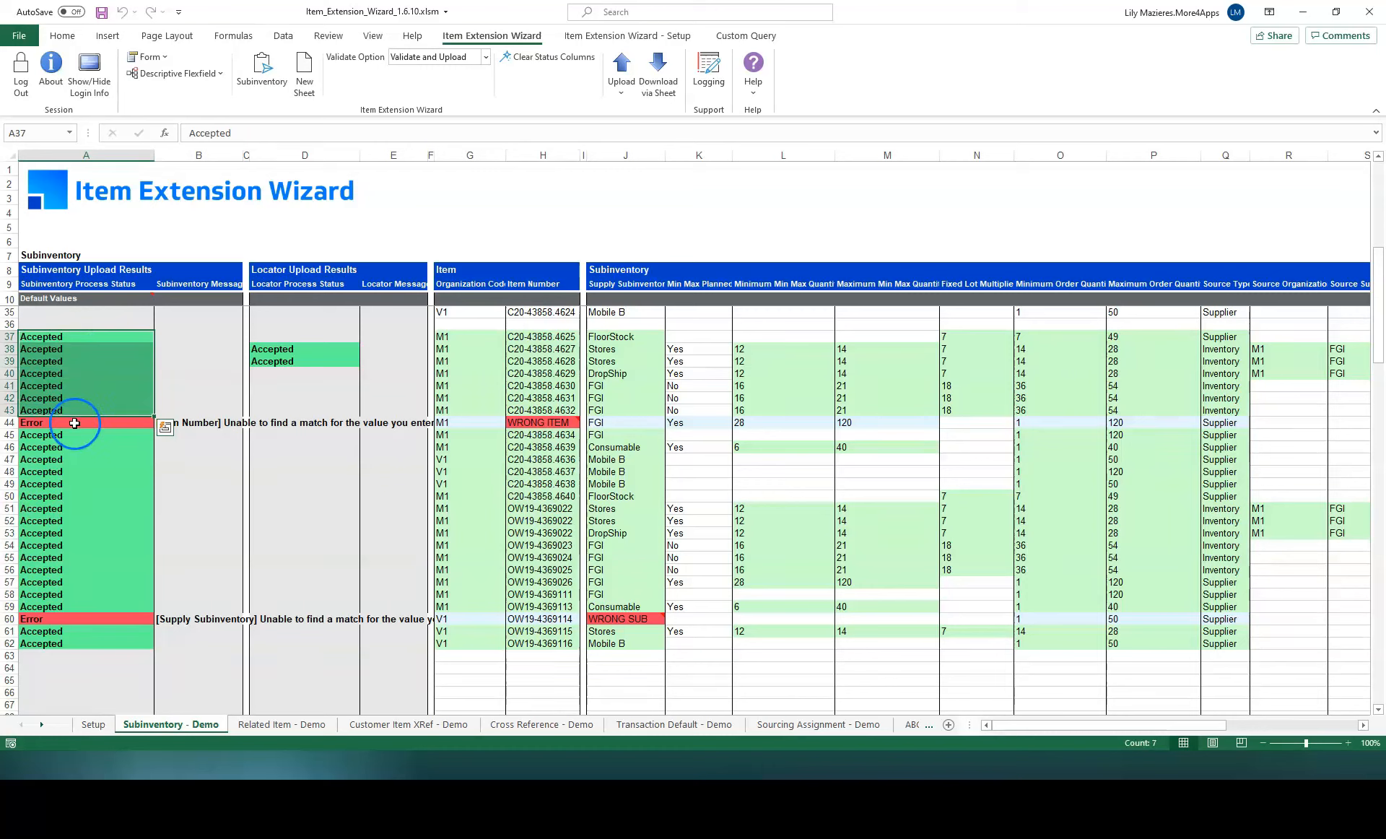
click(76, 426)
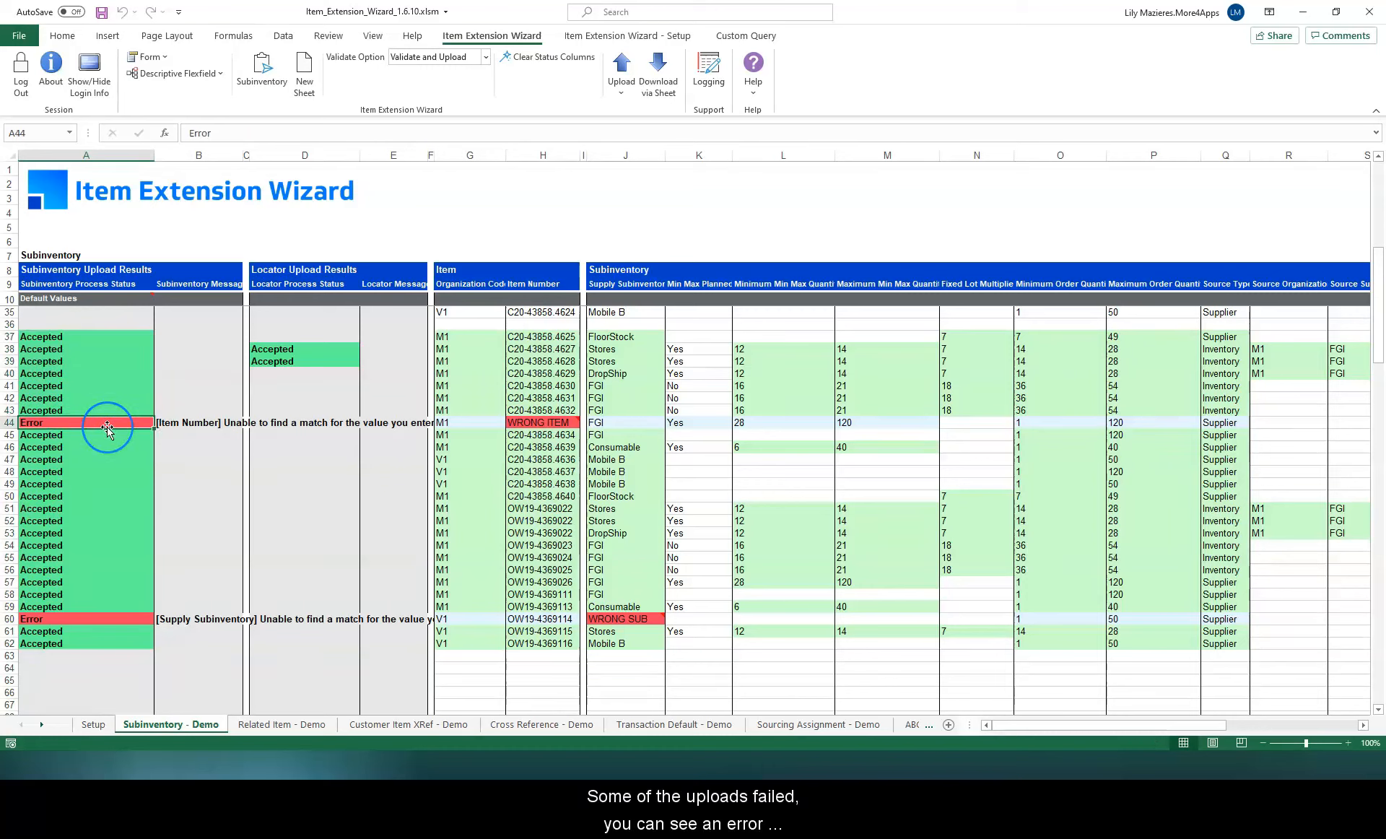
click(182, 422)
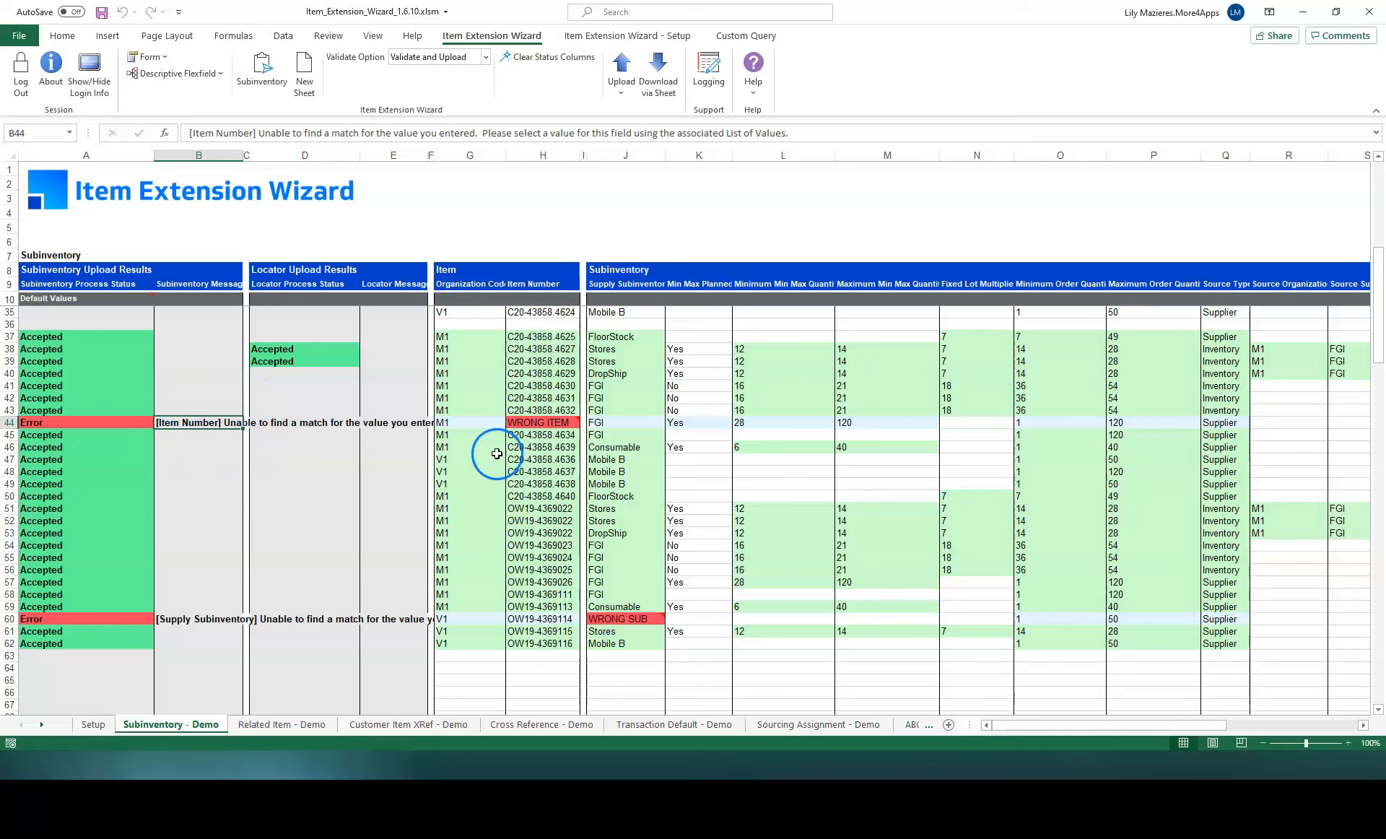
Step: Replace the wrong item number in row 44 with C20-43858.4633 using the field's list of values
click(547, 423)
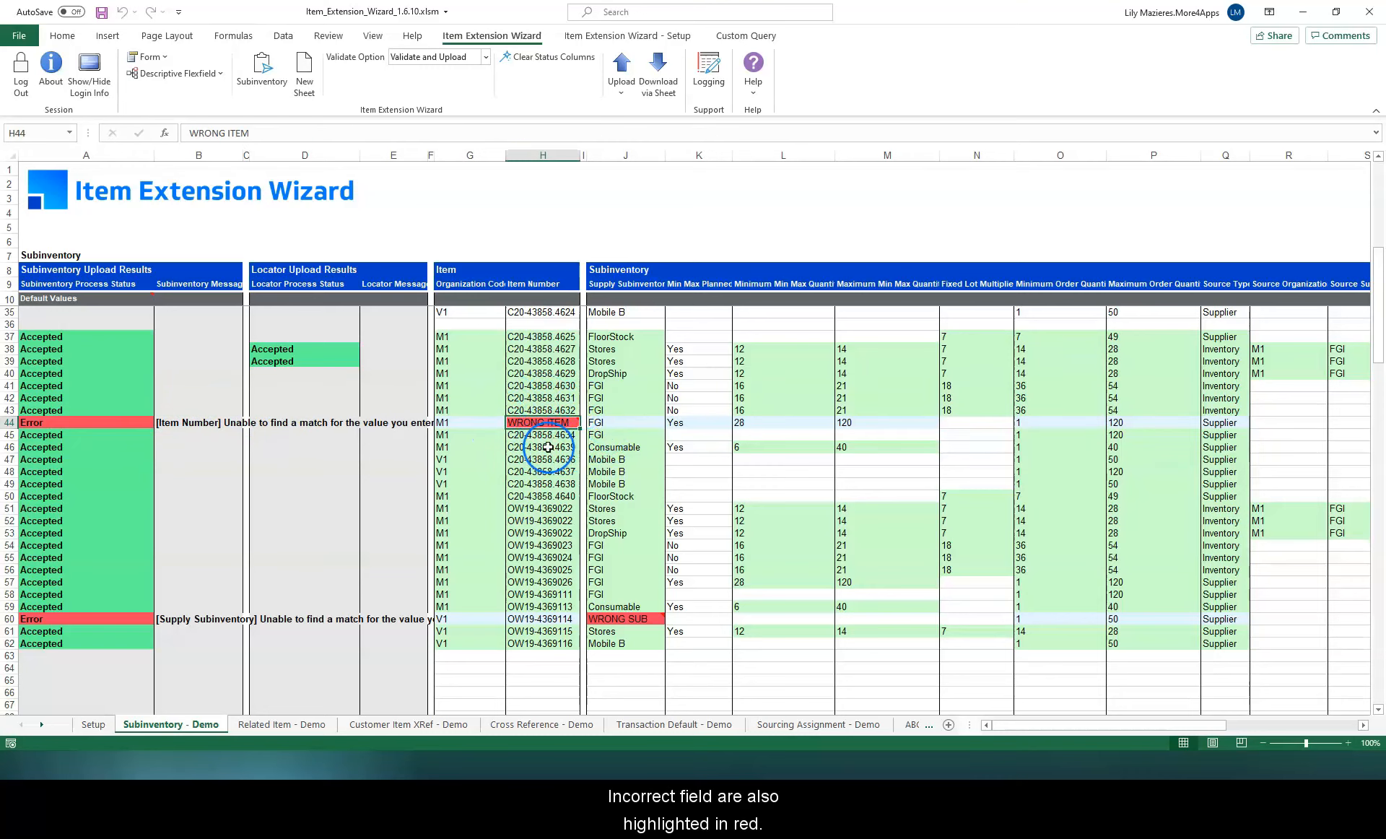
mouse_move(542, 422)
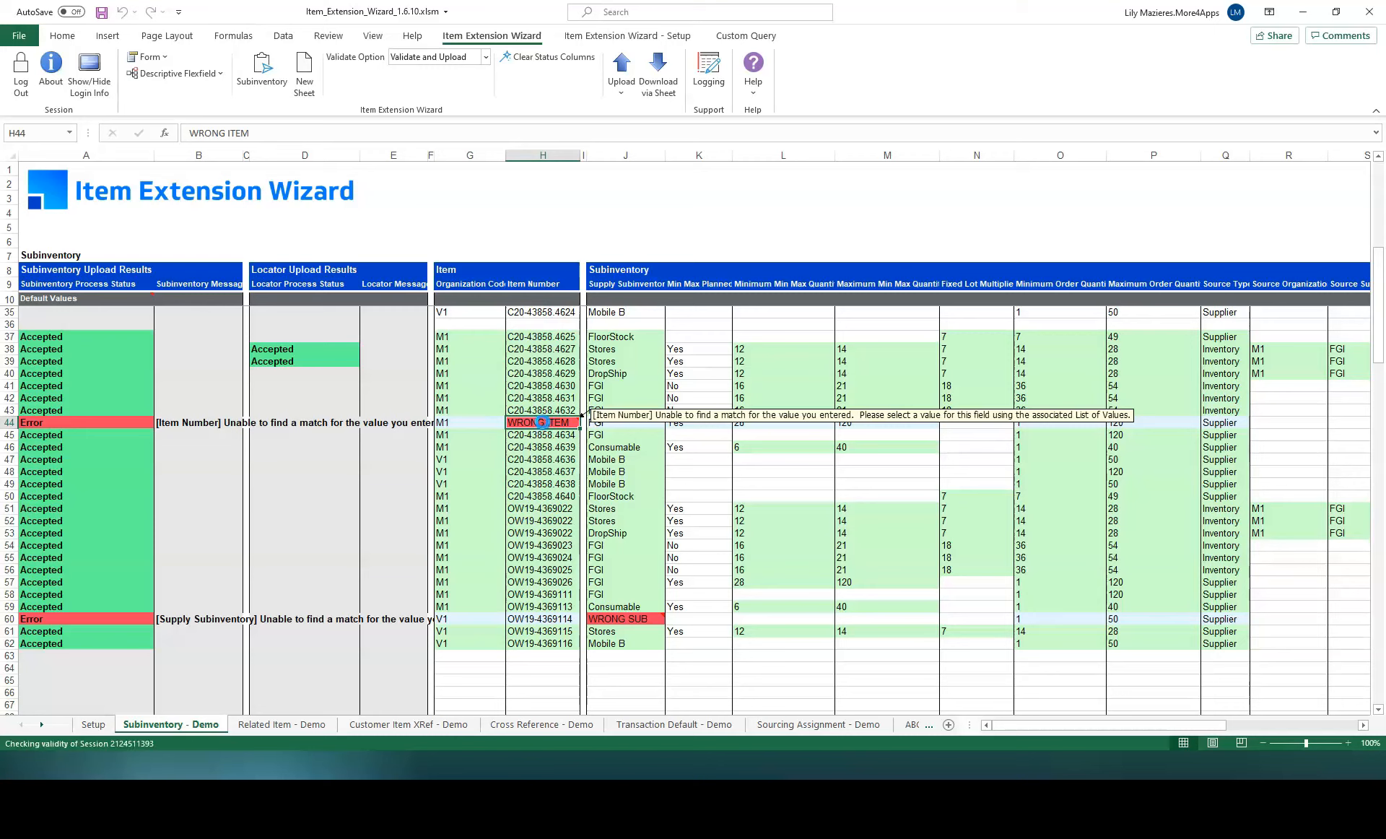
double_click(543, 422)
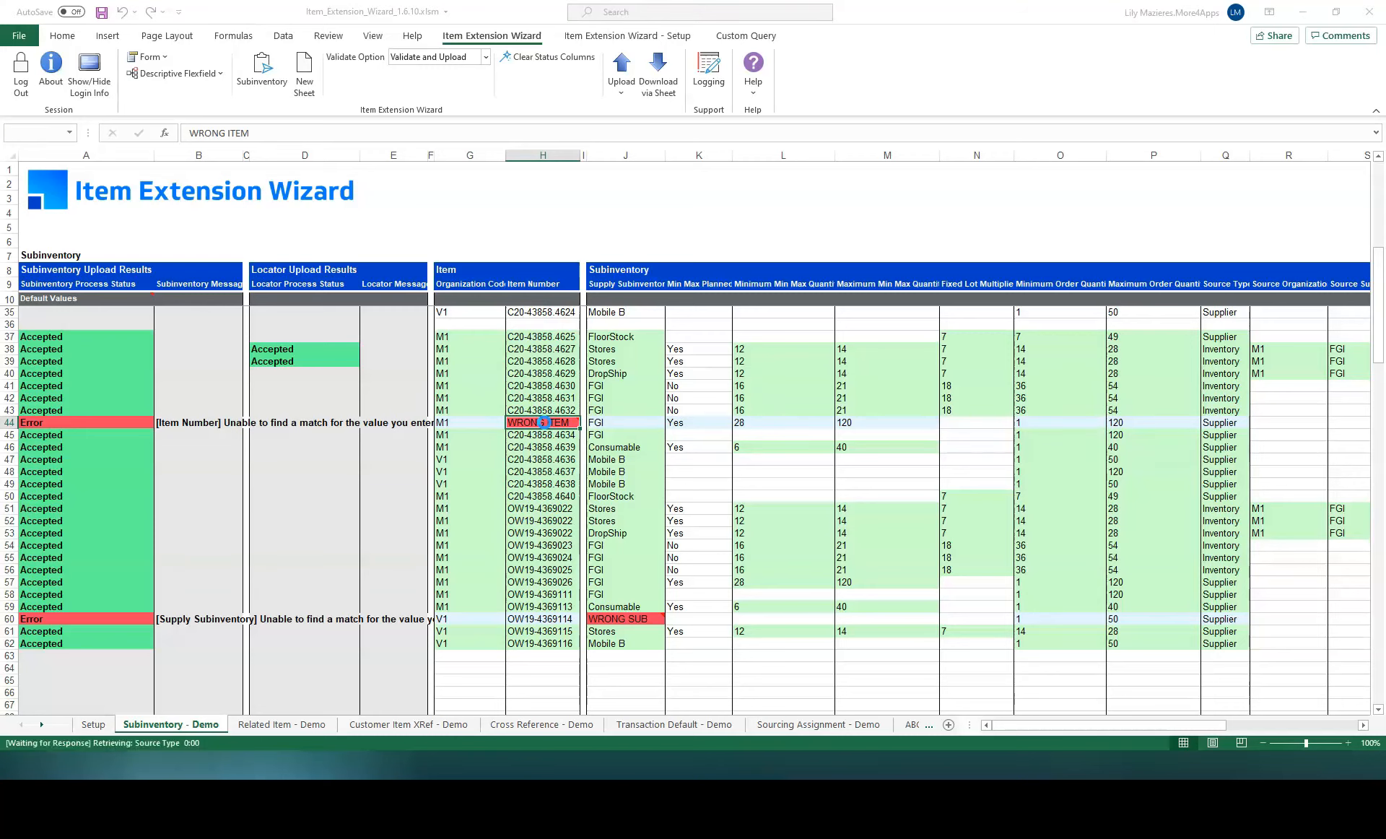
click(317, 241)
click(299, 424)
click(382, 369)
drag(382, 393, 396, 491)
click(146, 538)
click(157, 396)
click(148, 425)
click(139, 551)
Step: Paste Mobile B as the supply subinventory in row 60
click(633, 619)
key(Return)
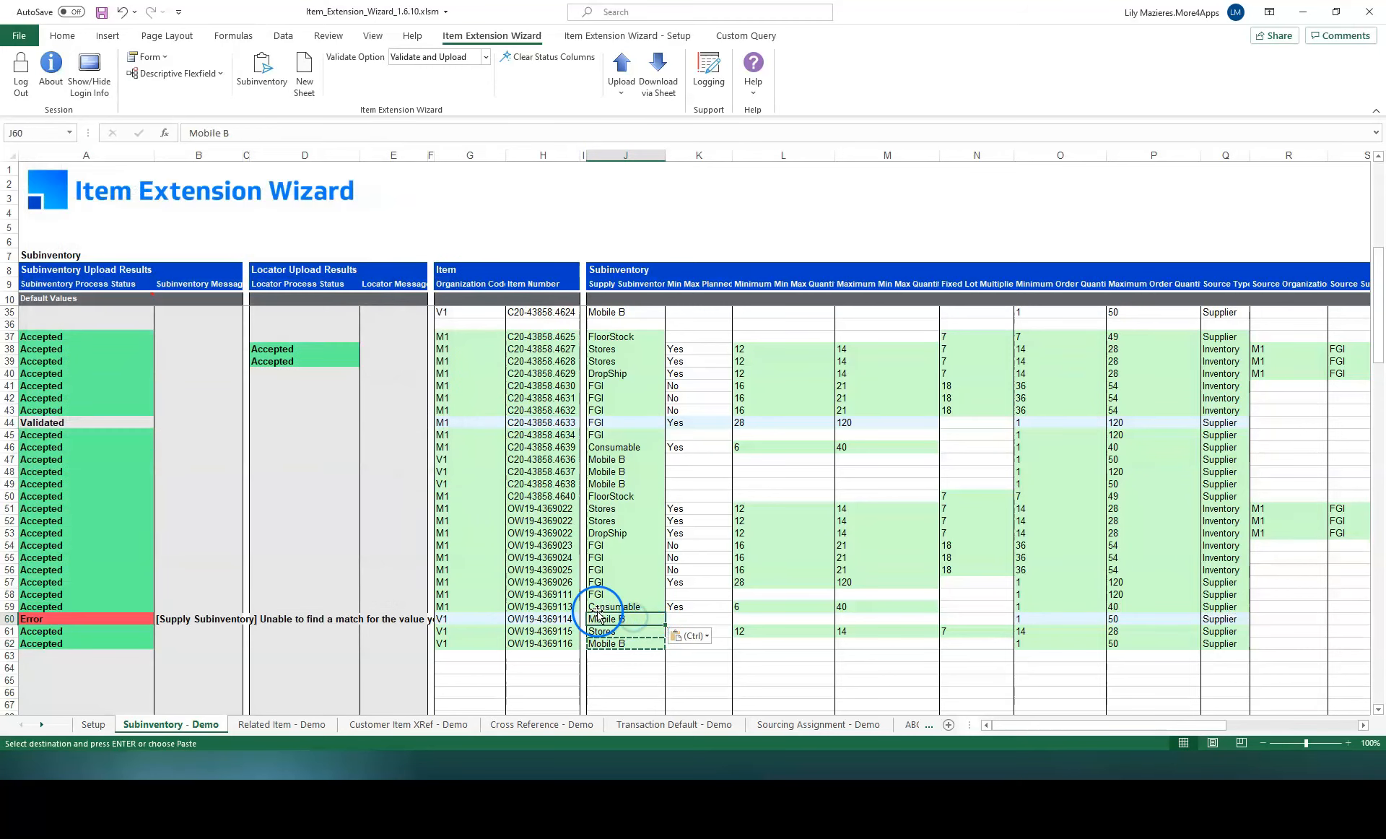
Step: Select the corrected records in rows 44 and 60 and upload them with Upload Selected
click(554, 423)
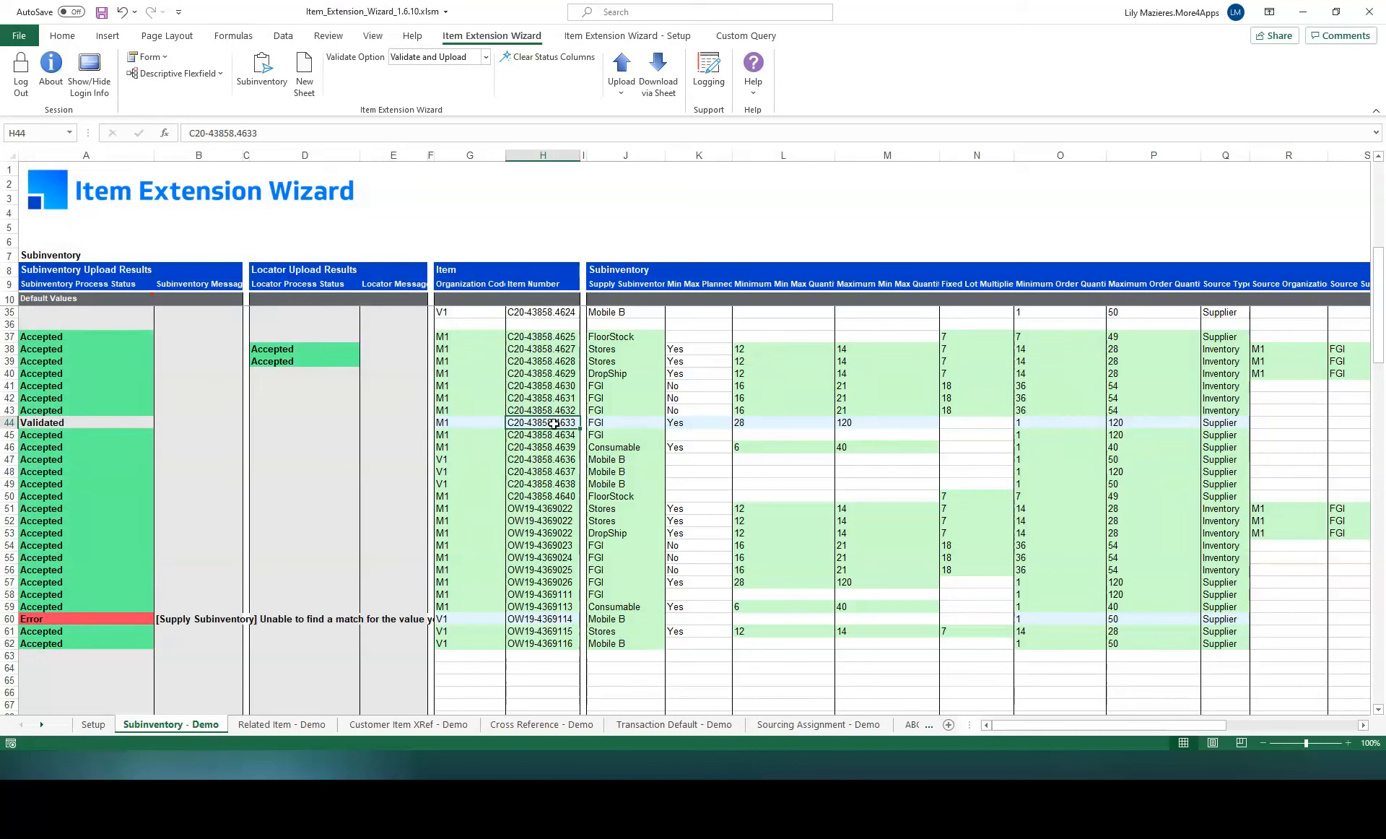
ctrl+click(548, 619)
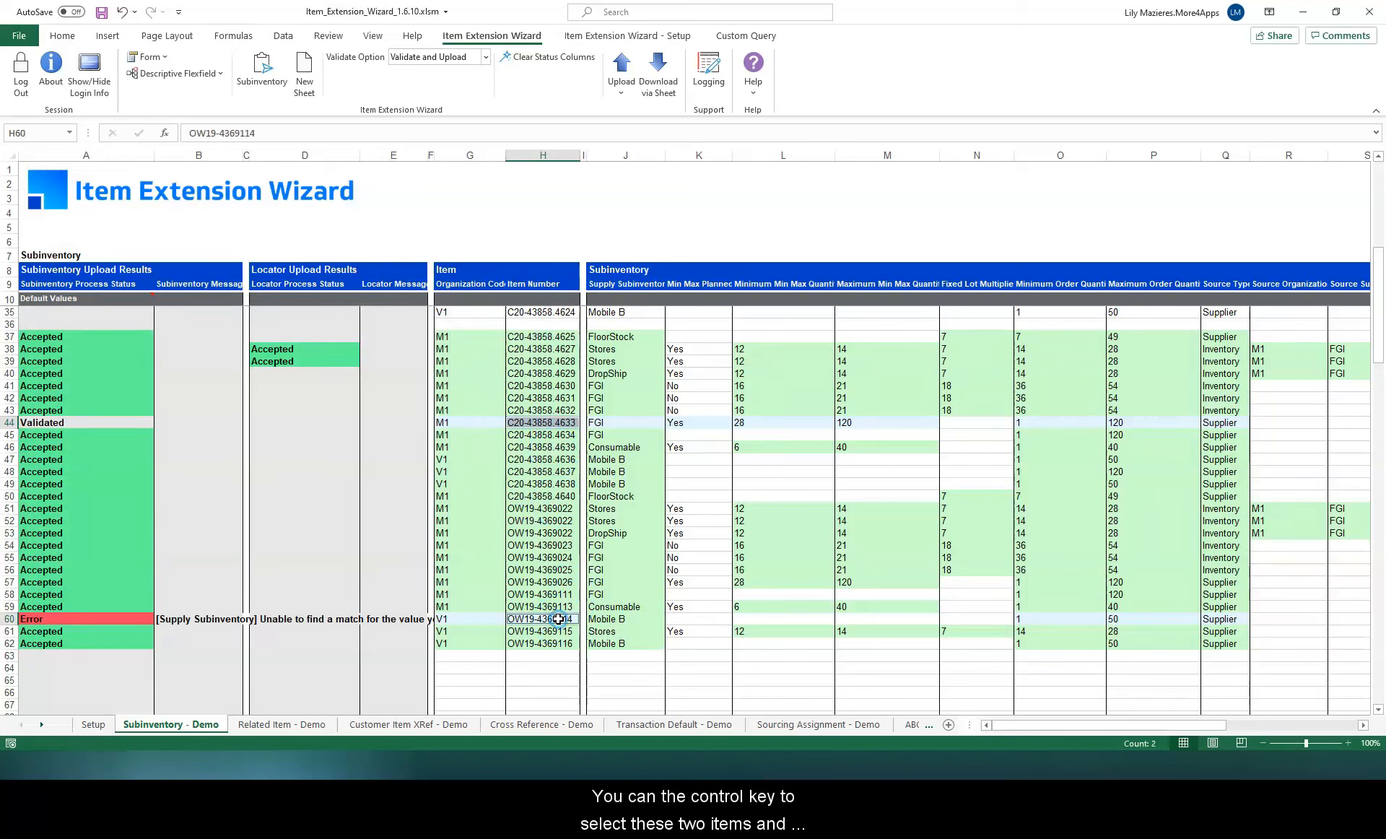
click(620, 83)
click(693, 114)
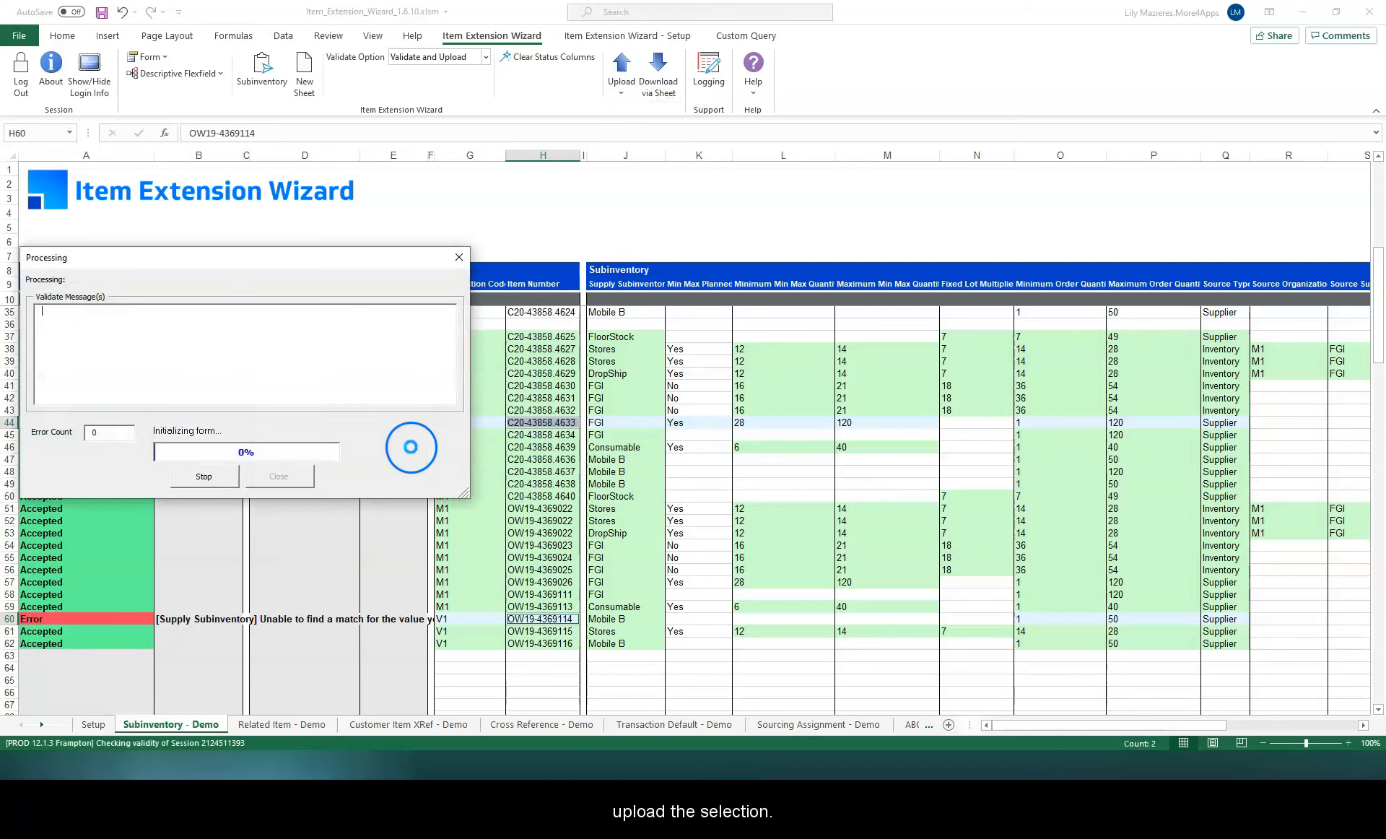